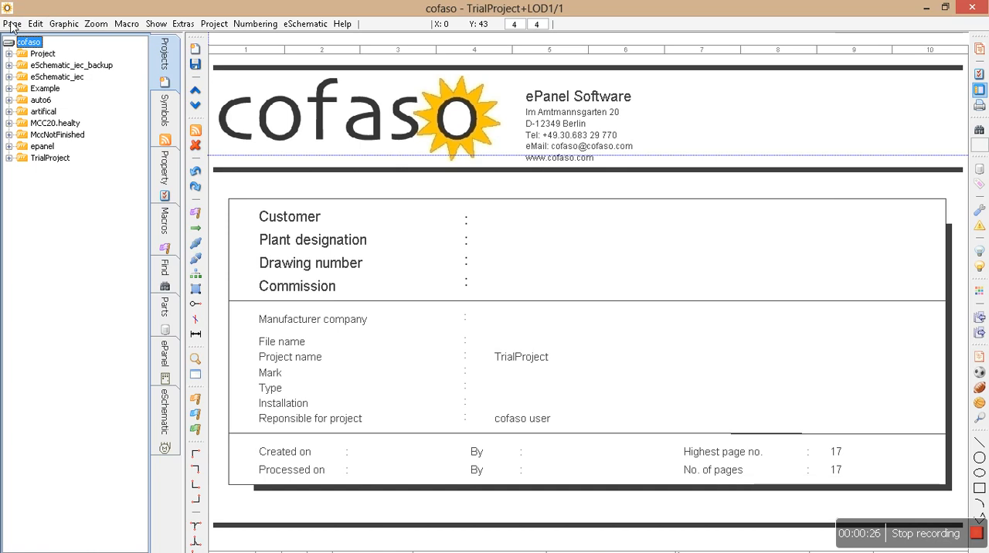
click(10, 28)
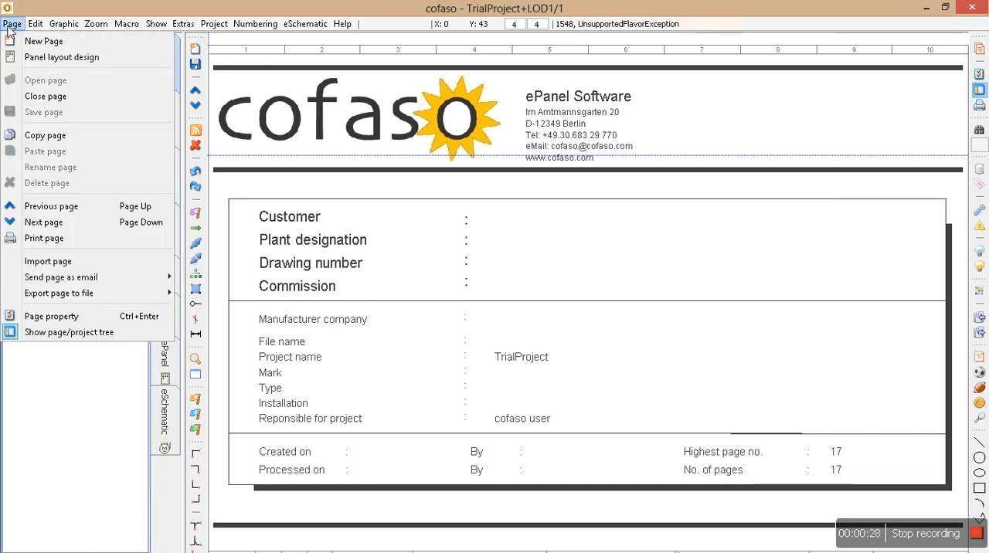
mouse_move(59, 28)
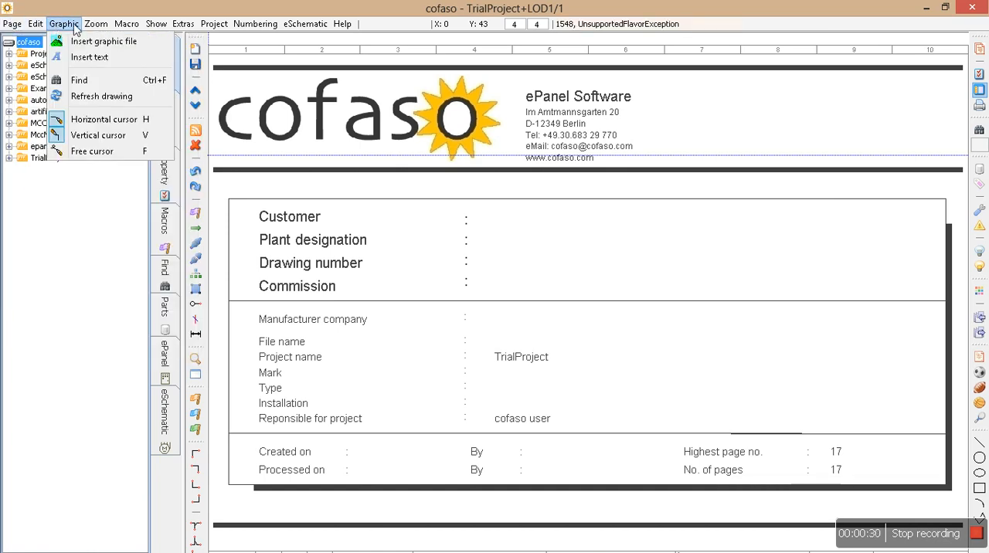
mouse_move(92, 28)
mouse_move(123, 28)
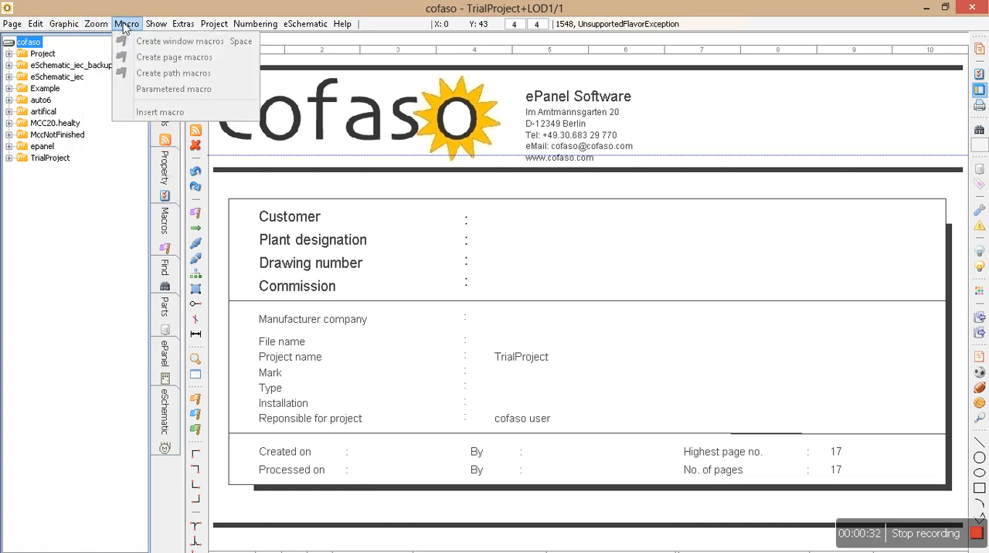
mouse_move(154, 25)
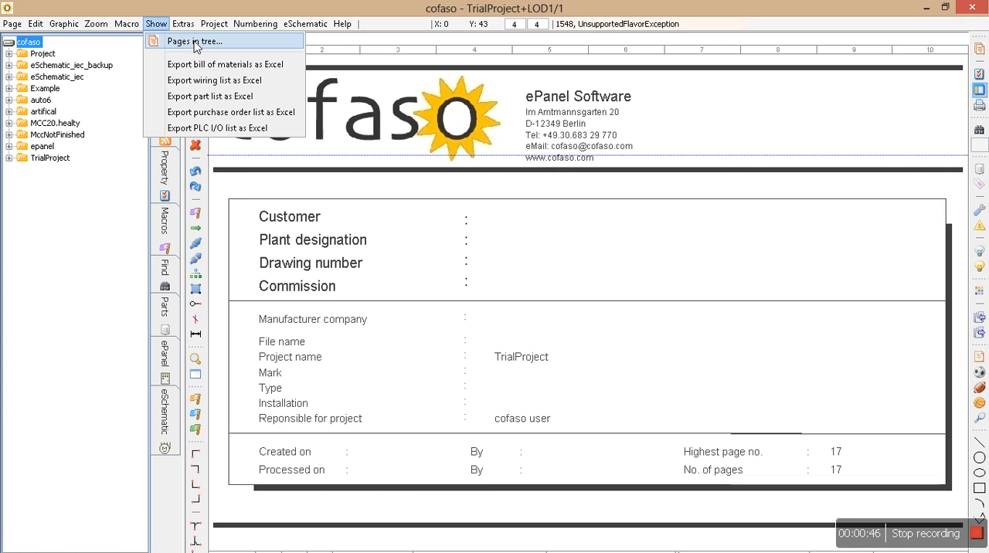
Open the program parameters, choose English as the language and accept the settings
mouse_move(185, 26)
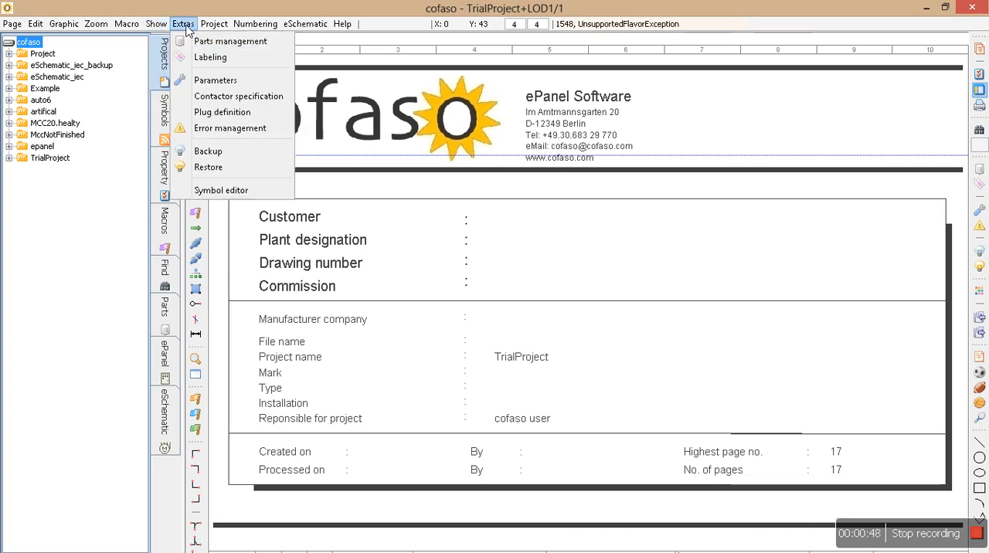
click(203, 80)
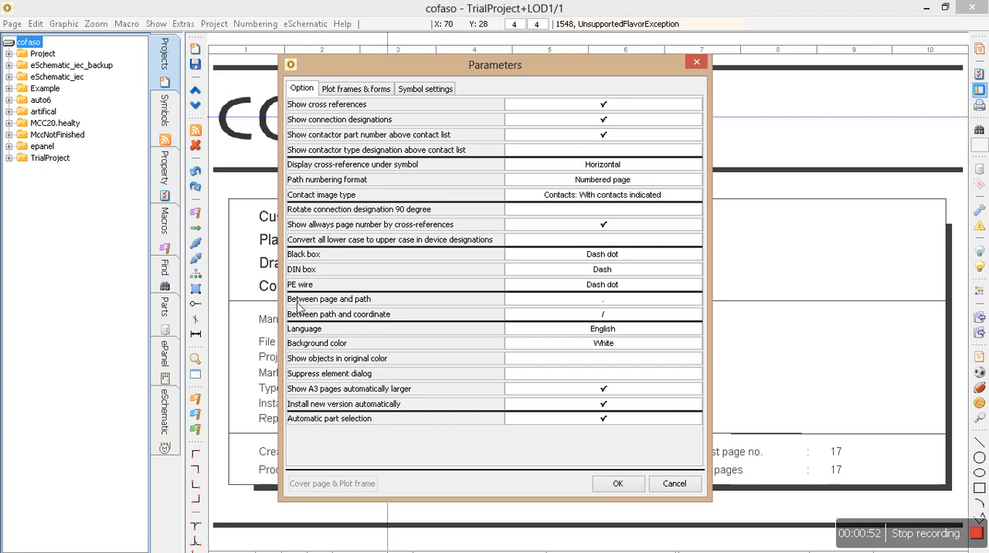
click(606, 331)
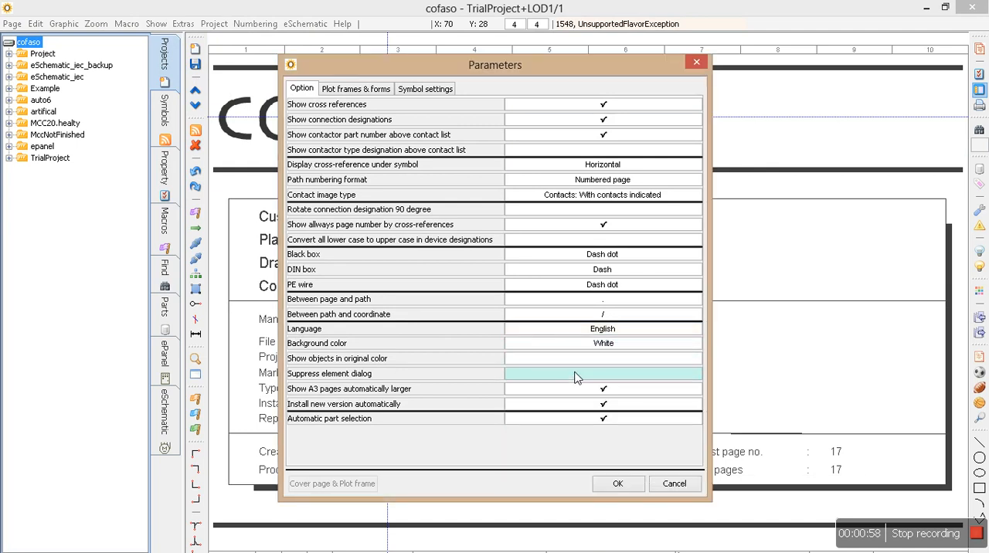
click(599, 330)
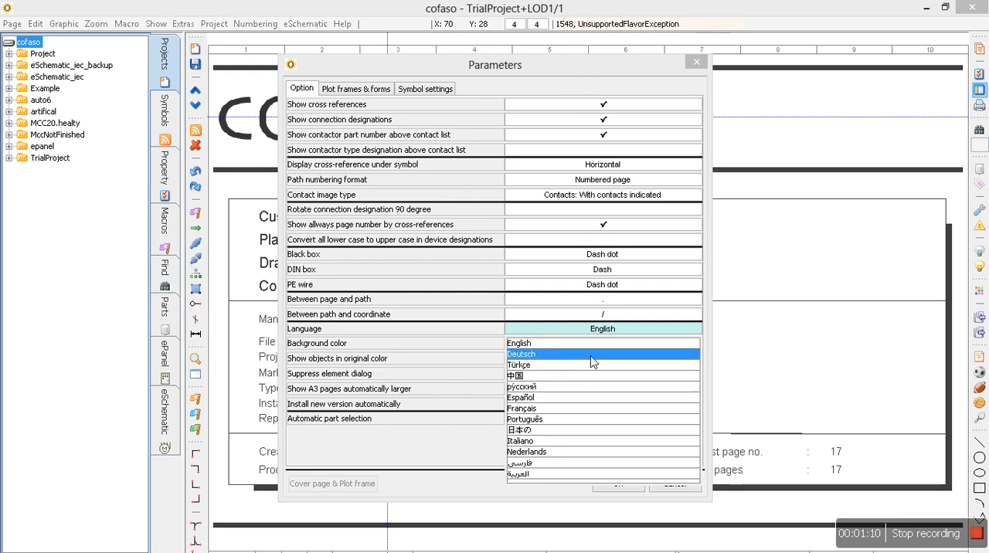
click(566, 350)
click(620, 488)
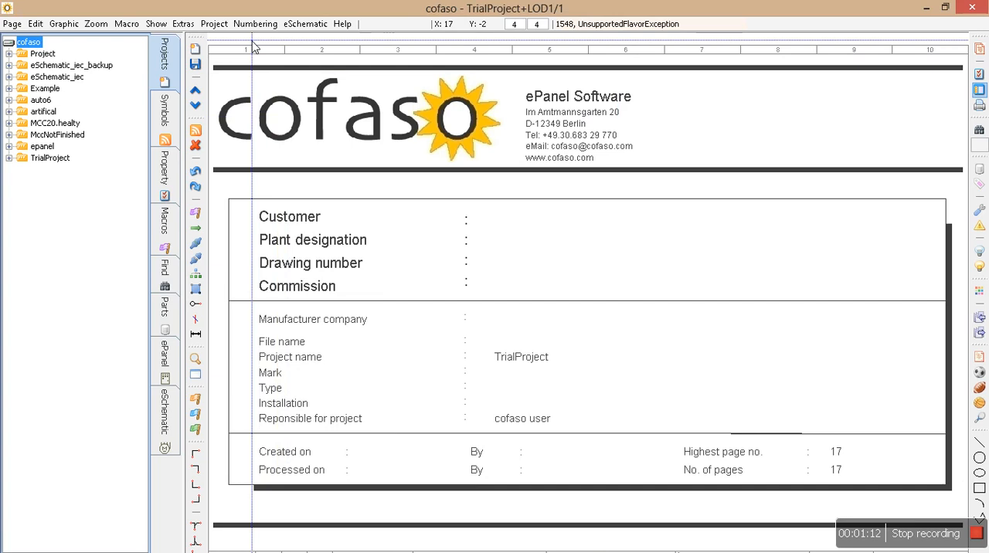
click(215, 24)
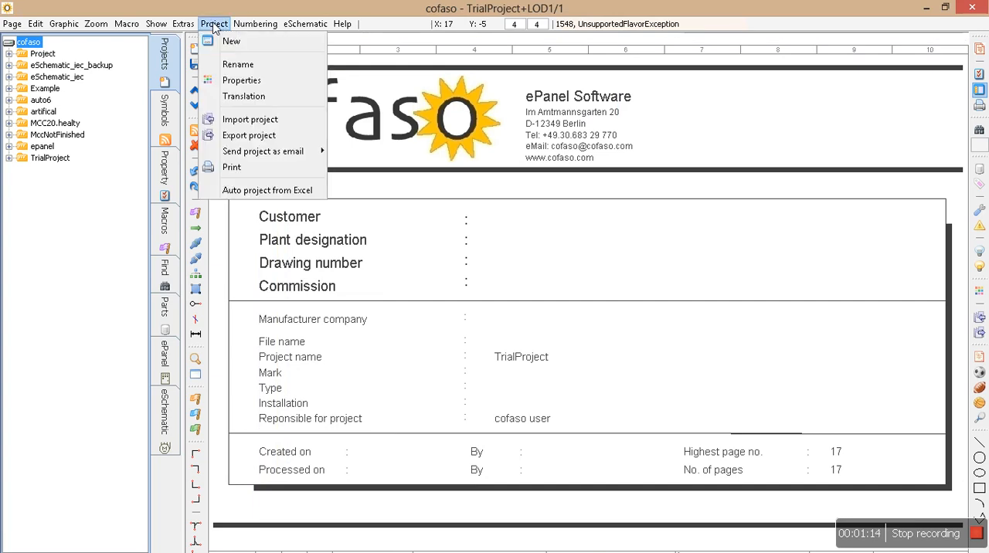
mouse_move(259, 24)
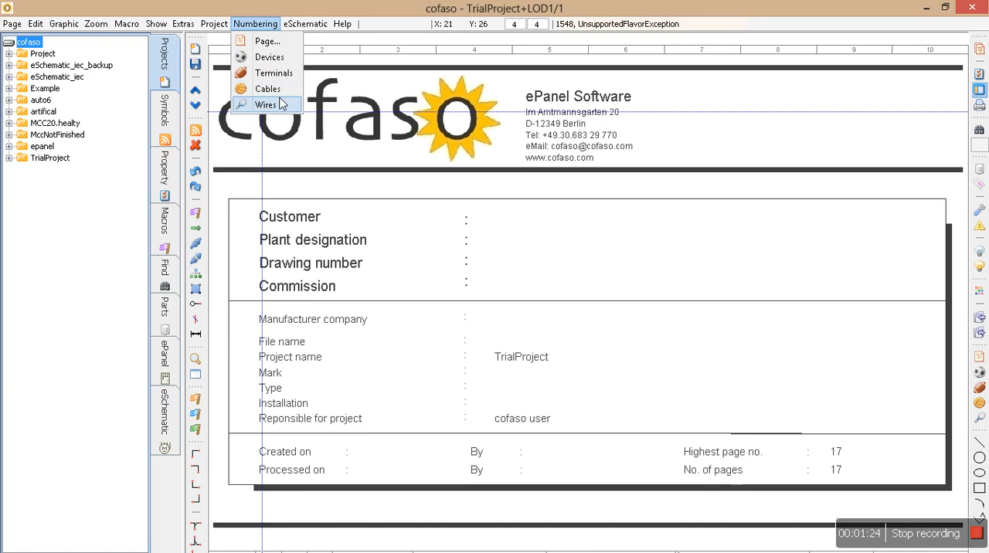
mouse_move(306, 25)
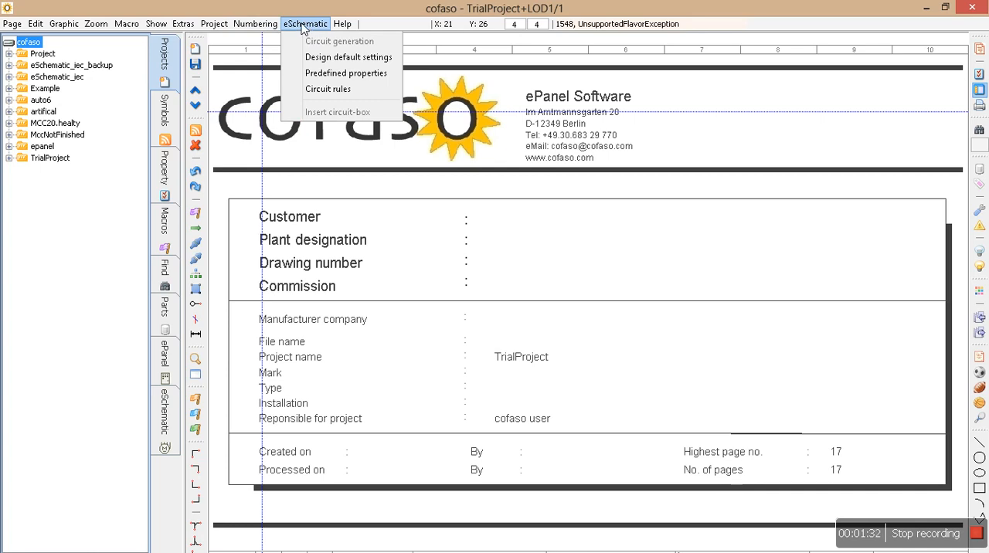
Examine the program's version and licence information, including the licence code and MAC address fields, and close it without changes
mouse_move(338, 25)
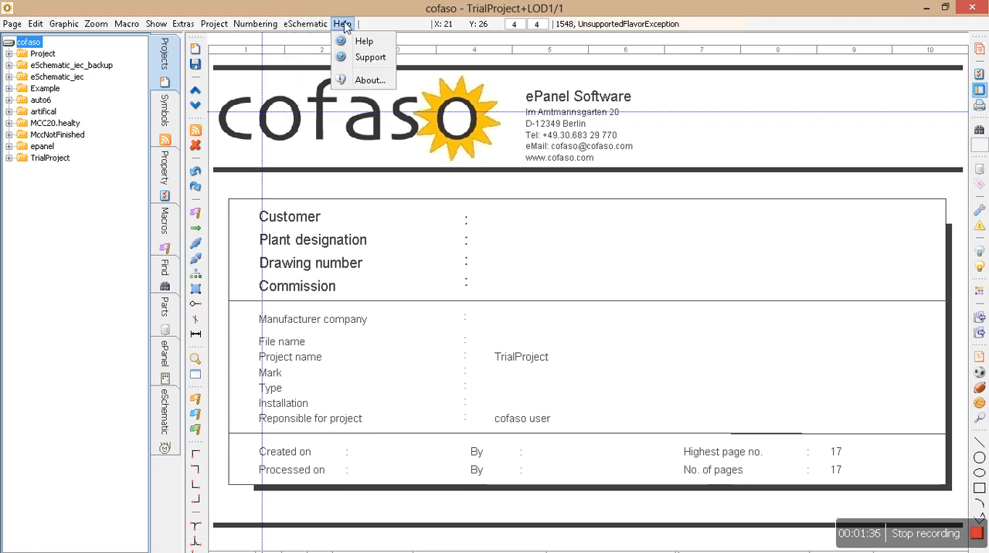
click(368, 81)
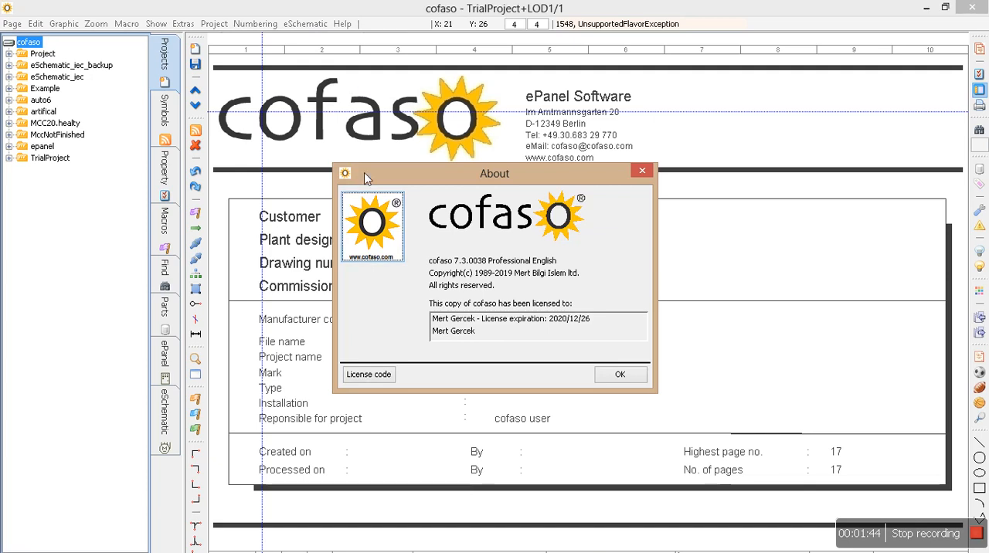
click(360, 375)
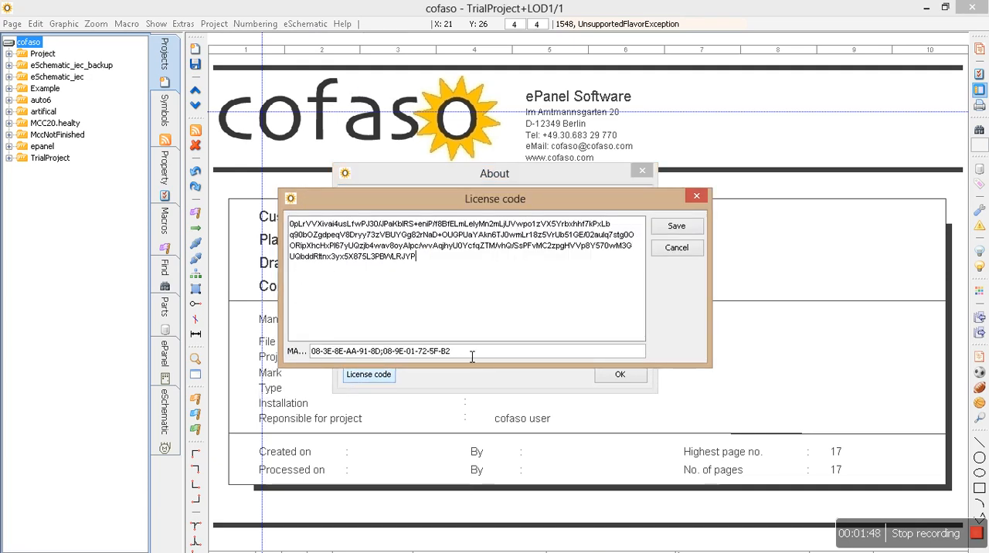
drag(469, 352, 315, 351)
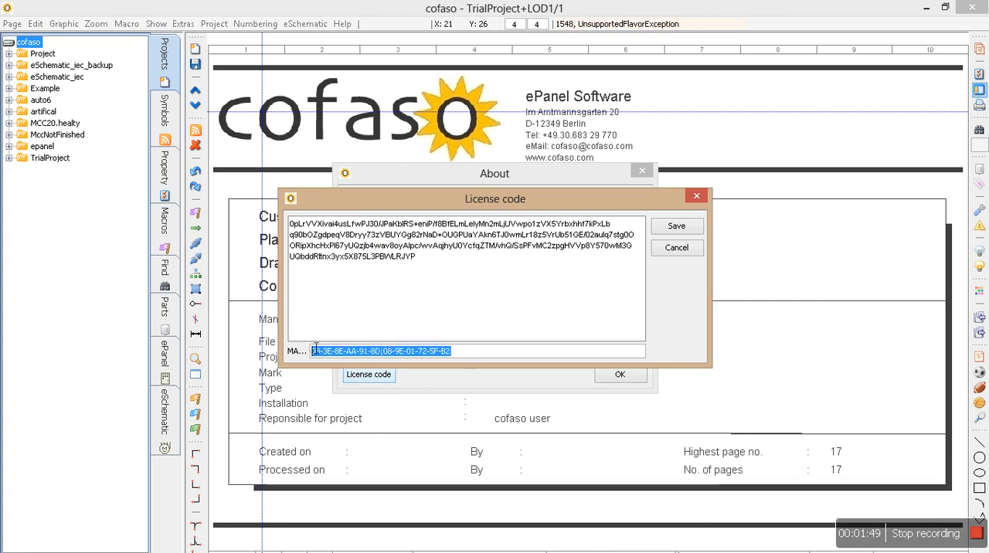
click(368, 354)
drag(467, 270, 334, 214)
click(529, 259)
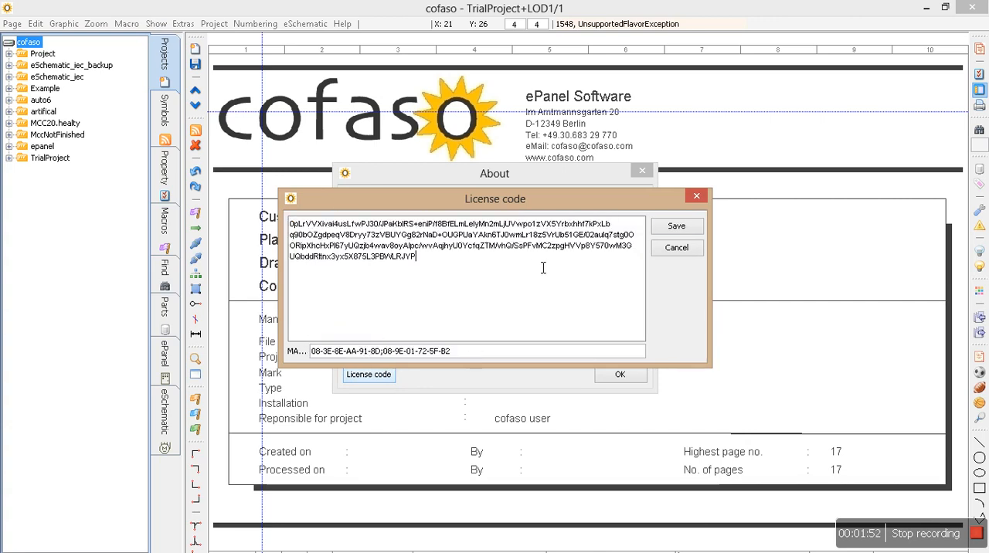
click(705, 195)
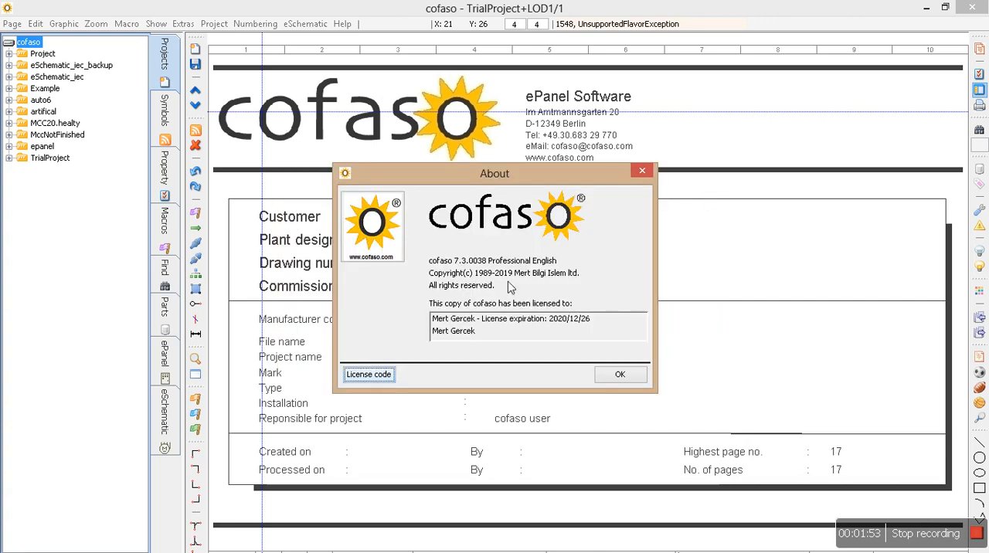
click(621, 375)
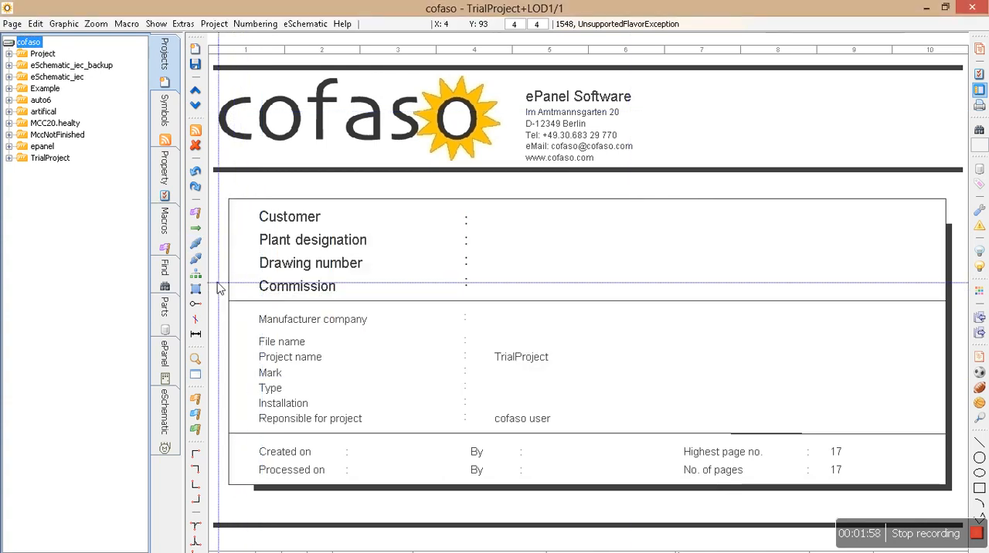
Display the symbol libraries and switch from the System library to the iec library
click(162, 60)
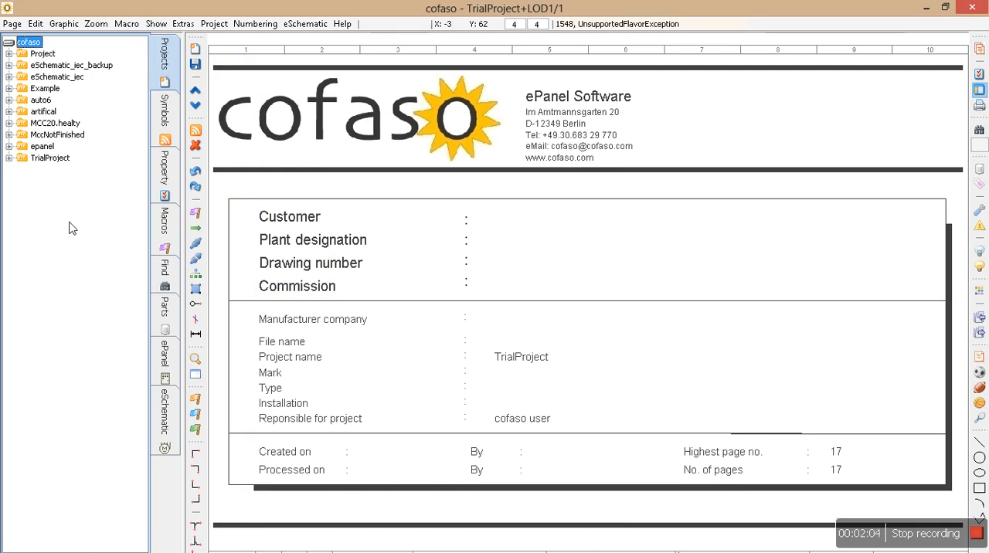
click(165, 117)
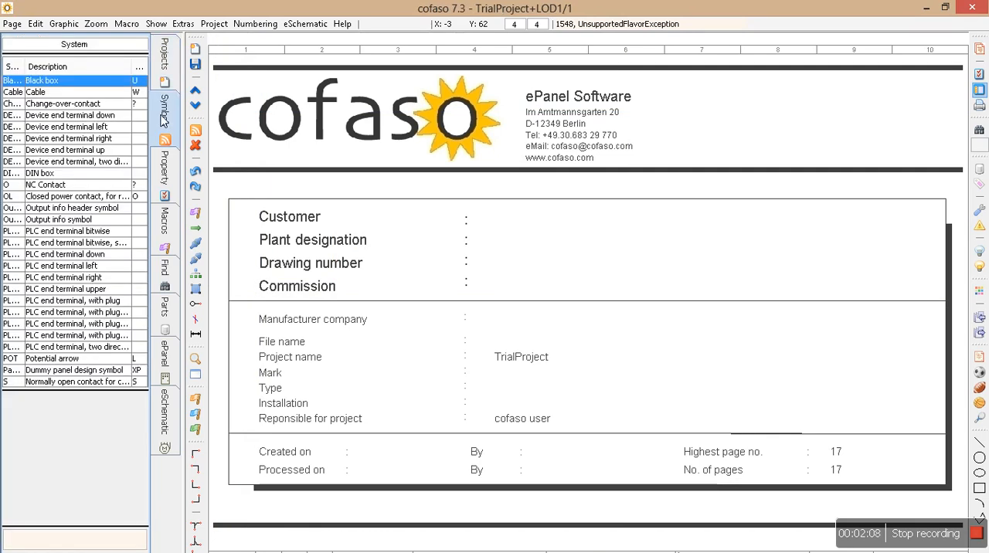
click(85, 46)
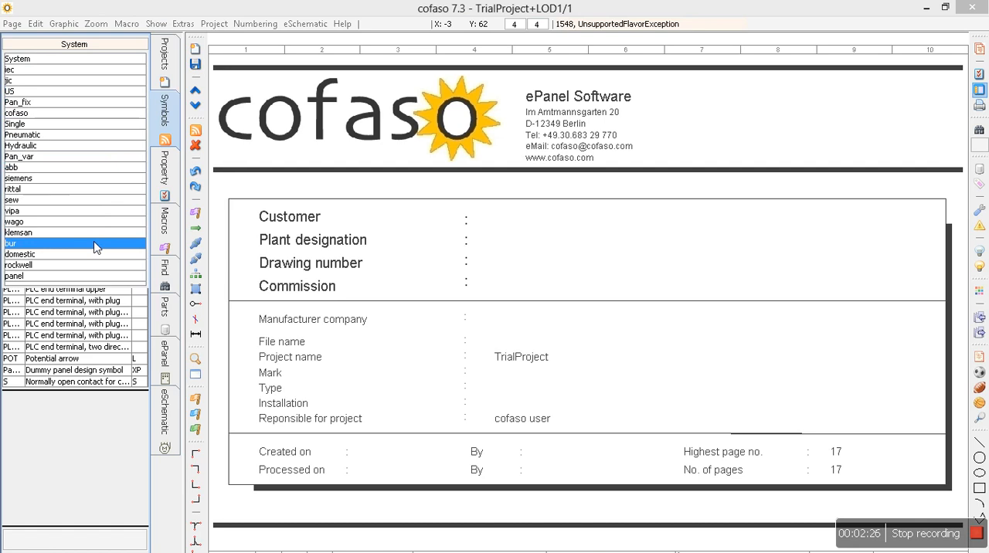
click(29, 71)
click(50, 47)
click(49, 46)
click(51, 48)
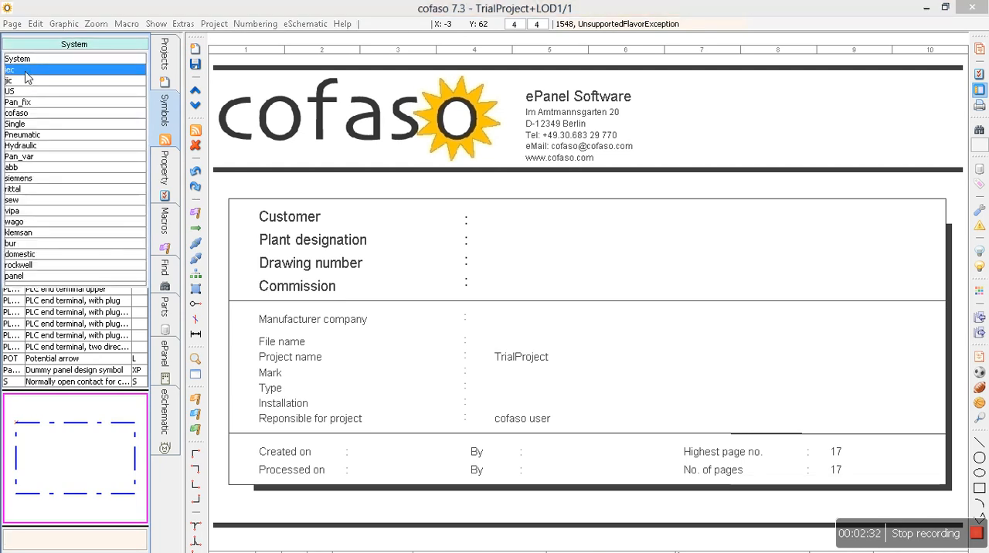
click(26, 71)
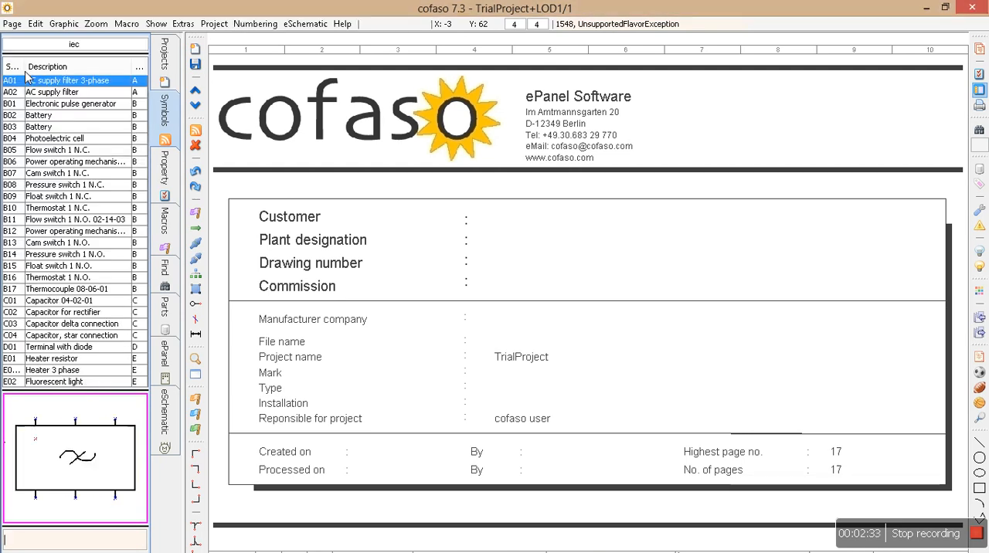
Browse other symbol libraries, including siemens, and return to the iec library
click(86, 44)
click(86, 45)
click(86, 45)
click(86, 45)
click(86, 45)
click(85, 45)
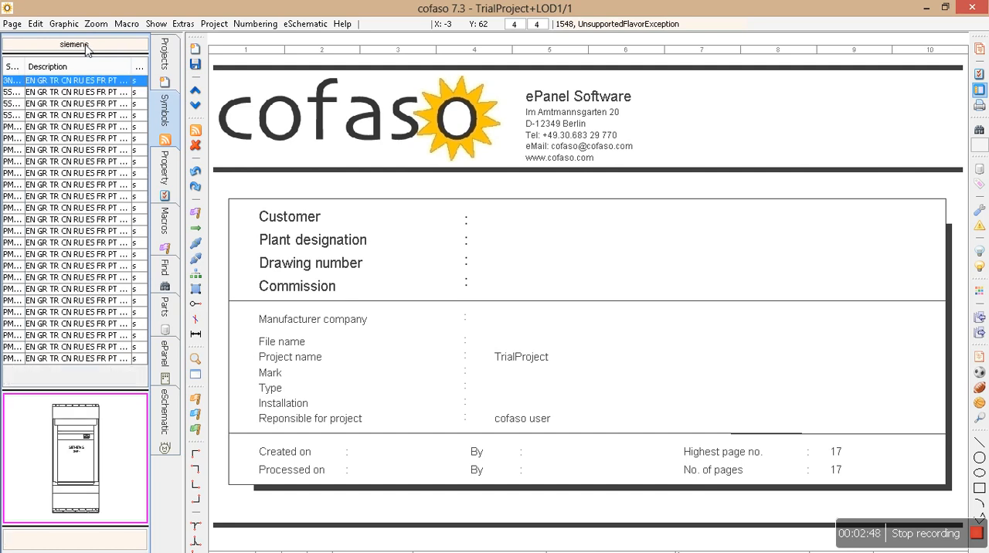
click(85, 45)
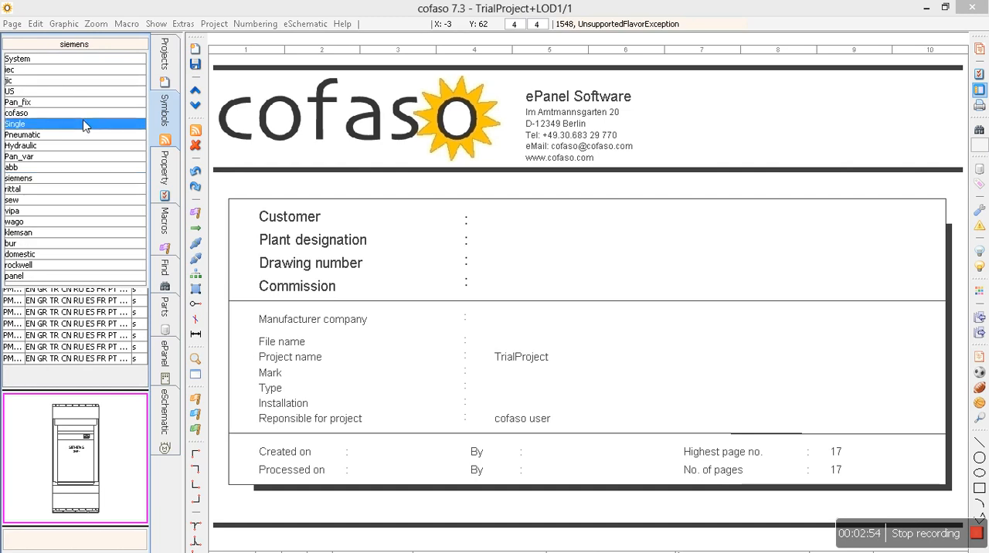
click(77, 74)
Examine the selected symbol's properties, the window macros and the project search options
click(160, 164)
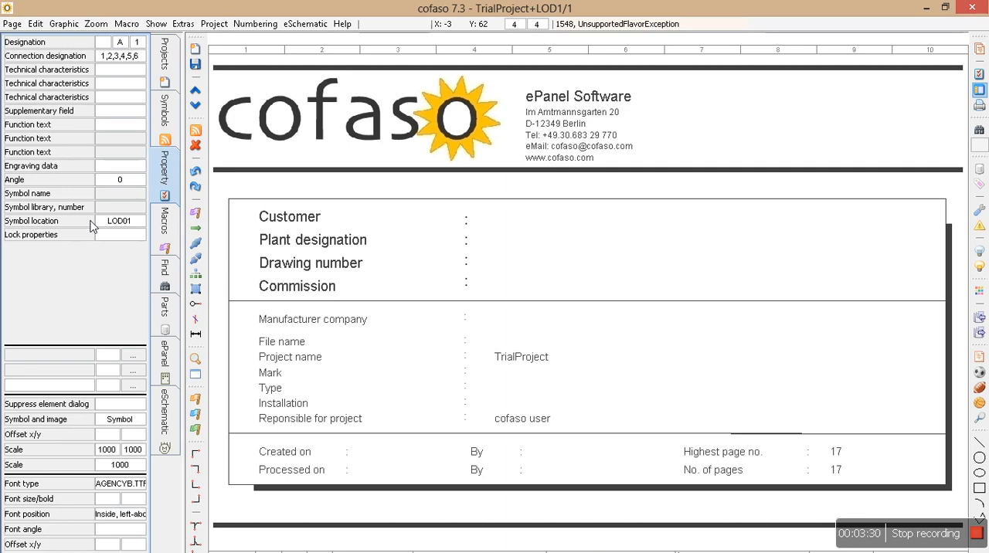
click(165, 222)
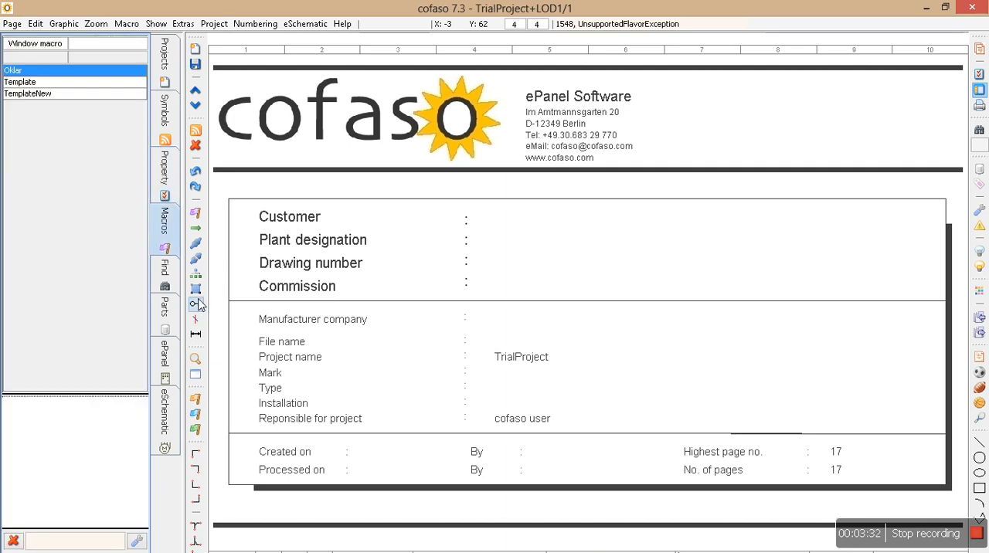
click(166, 285)
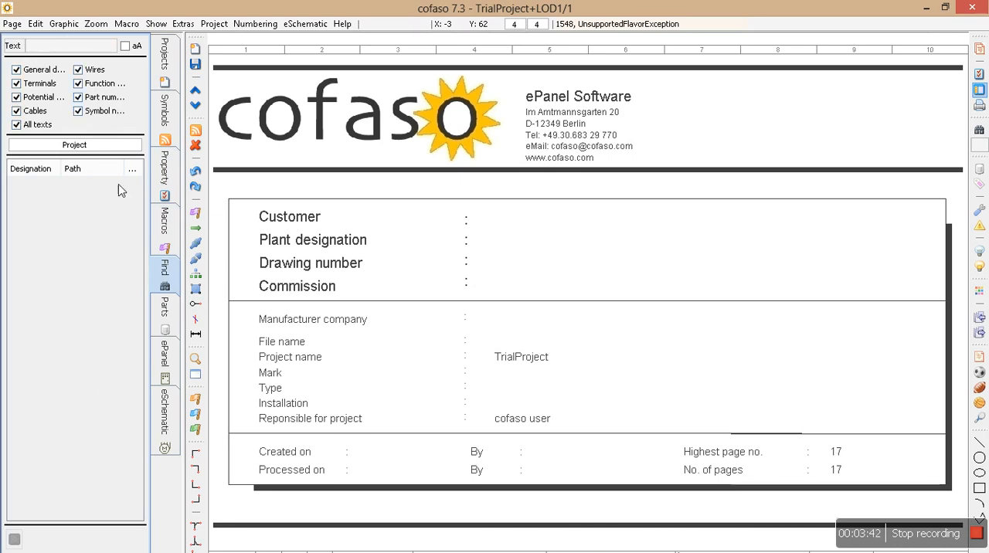
Browse down through the part numbers in the parts database
click(161, 313)
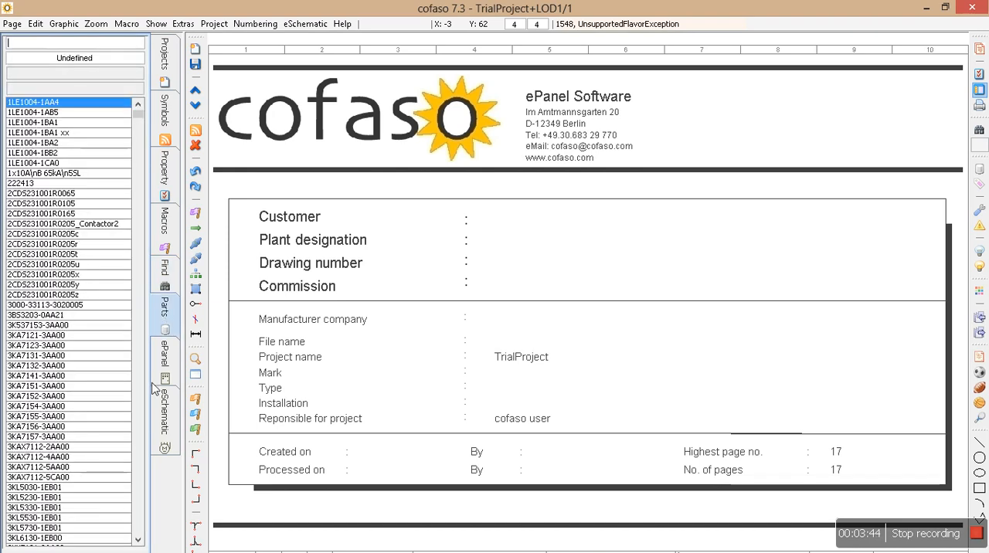
key(Down)
key(Down)
key(Down)
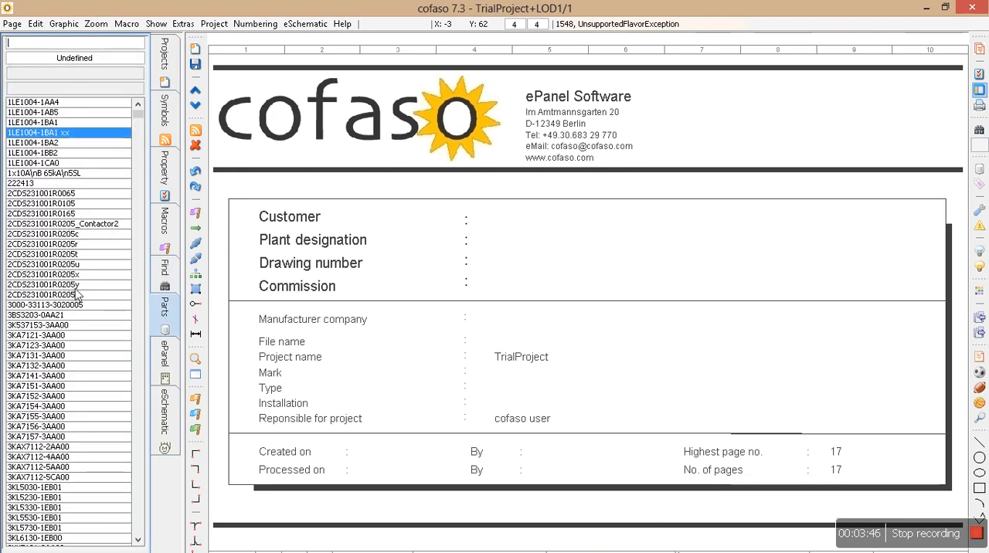
key(Down)
key(Down)
key(Down)
key(Down)
key(Down)
key(Down)
key(Down)
key(Down)
key(Down)
key(Down)
key(Down)
key(Down)
key(Down)
key(Down)
key(Down)
key(Down)
key(Down)
key(Down)
key(Down)
key(Down)
key(Down)
key(Down)
key(Down)
key(Down)
key(Down)
key(Down)
key(Down)
key(Down)
key(Down)
key(Down)
key(Down)
key(Down)
key(Down)
key(Down)
key(Down)
key(Down)
key(Down)
key(Down)
key(Down)
key(Down)
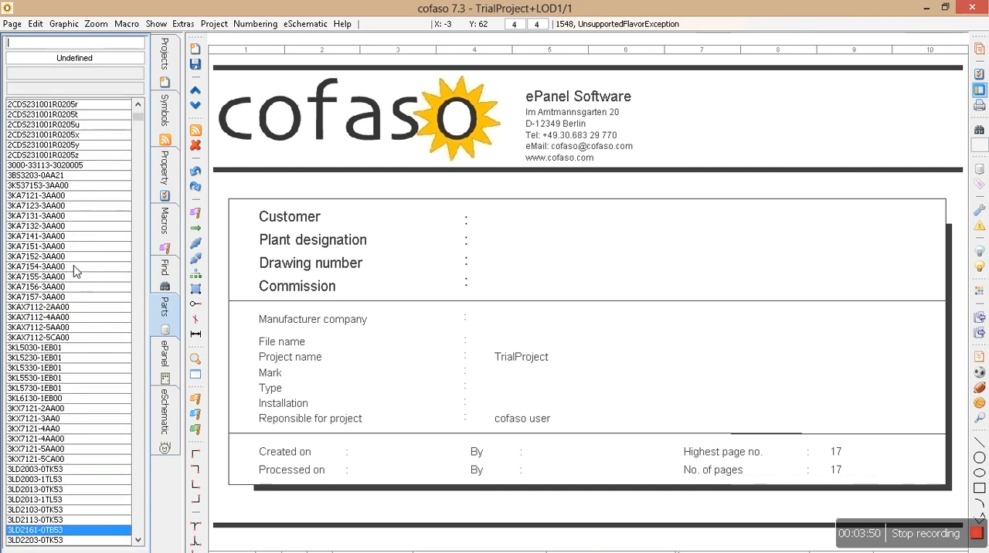
key(Down)
key(Down)
key(Down)
key(Down)
key(Down)
key(Down)
key(Down)
key(Down)
key(Down)
key(Down)
key(Down)
key(Down)
key(Down)
key(Down)
key(Down)
key(Down)
key(Down)
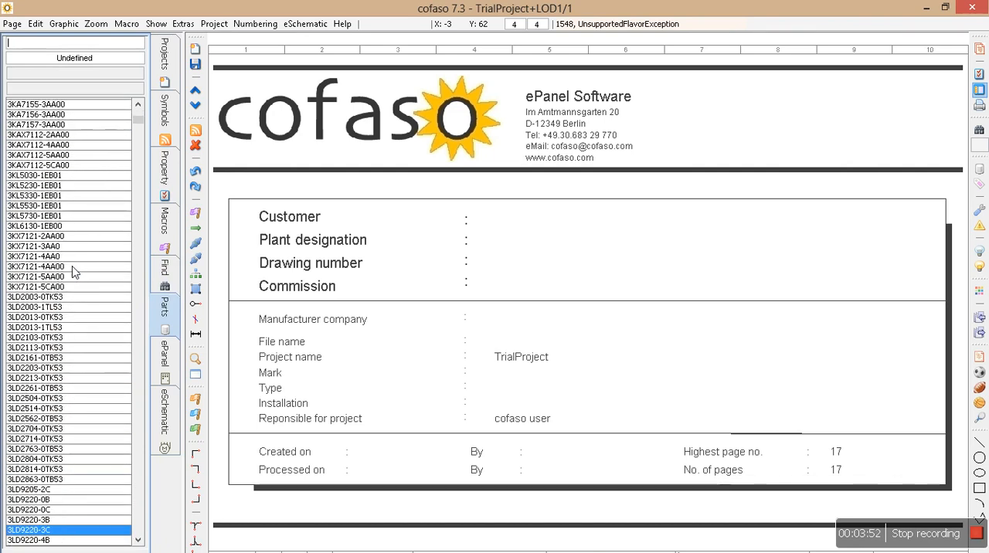
key(Down)
key(Down)
key(Down)
key(Down)
key(Down)
key(Down)
key(Down)
key(Down)
key(Down)
key(Down)
key(Down)
key(Down)
key(Down)
key(Down)
key(Down)
key(Down)
key(Down)
key(Down)
key(Down)
key(Down)
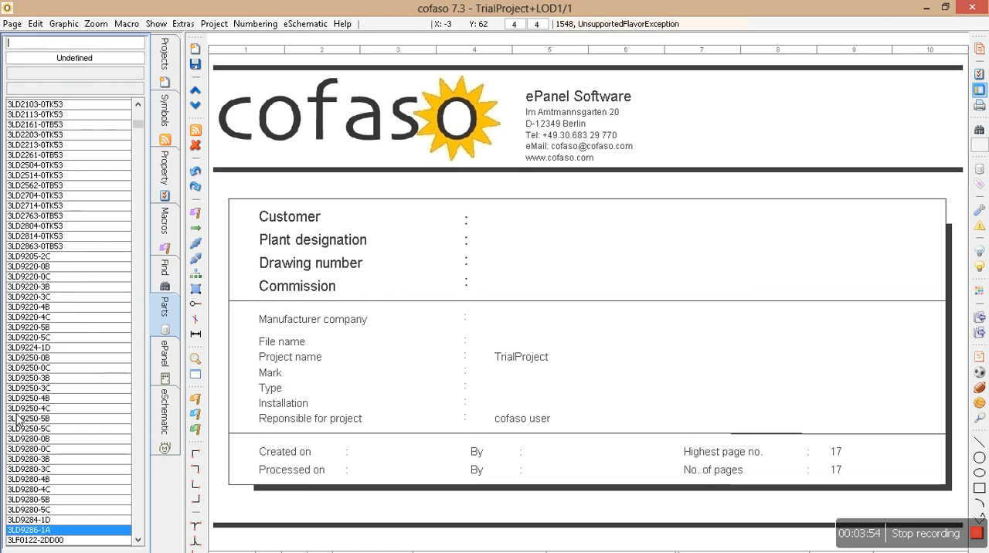
key(Down)
key(Down)
key(Down)
key(Down)
key(Down)
key(Down)
key(Down)
key(Down)
key(Down)
key(Down)
key(Down)
key(Down)
key(Down)
key(Down)
key(Down)
key(Down)
key(Down)
key(Down)
key(Down)
key(Down)
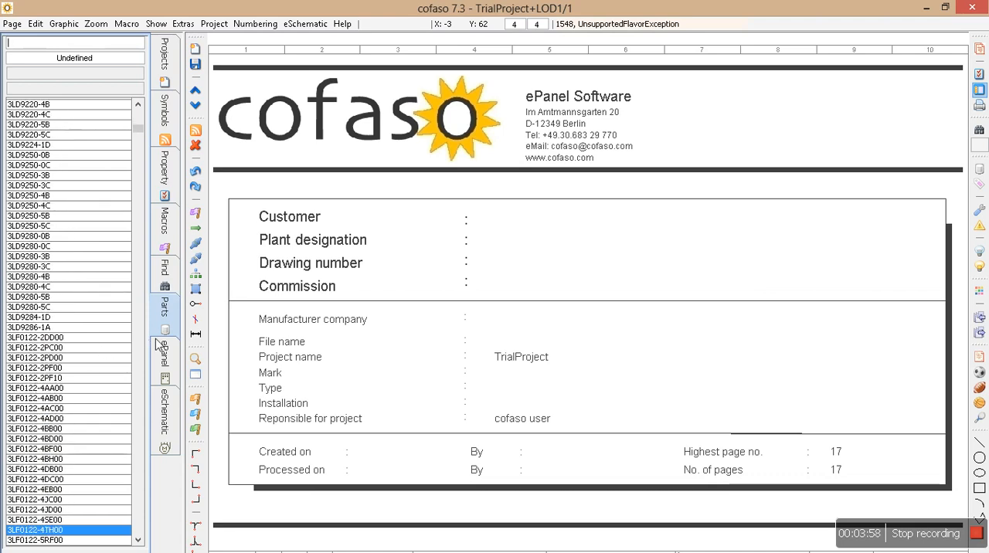
View the eSchematic and ePanel sections of the project, ending on ePanel
click(170, 360)
click(171, 415)
click(170, 366)
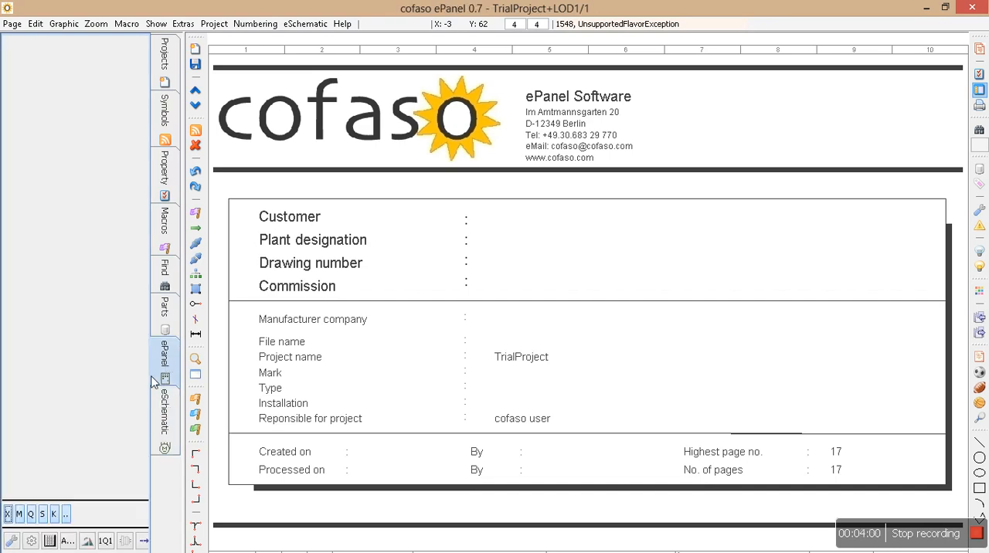
Return to the project tree and select the cofaso root entry
click(176, 177)
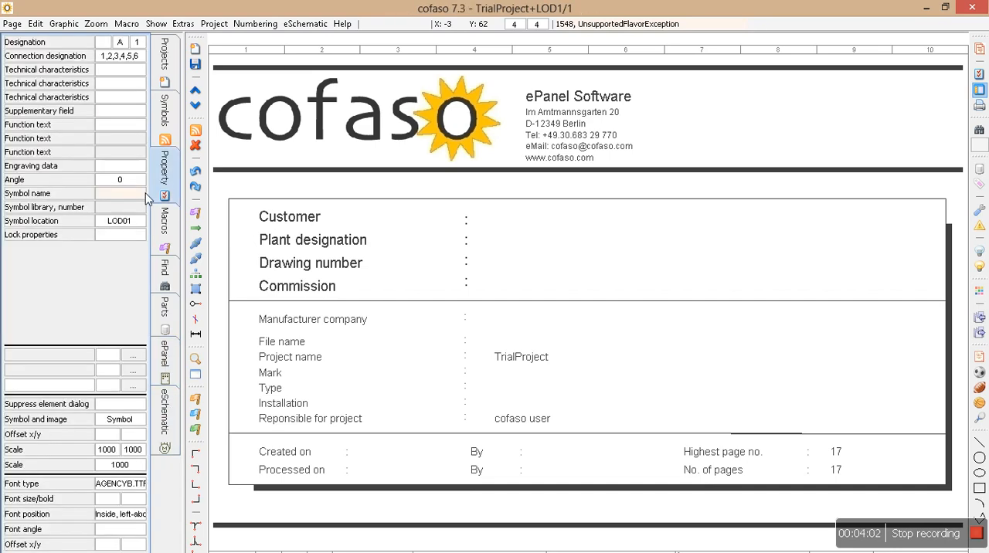
click(166, 54)
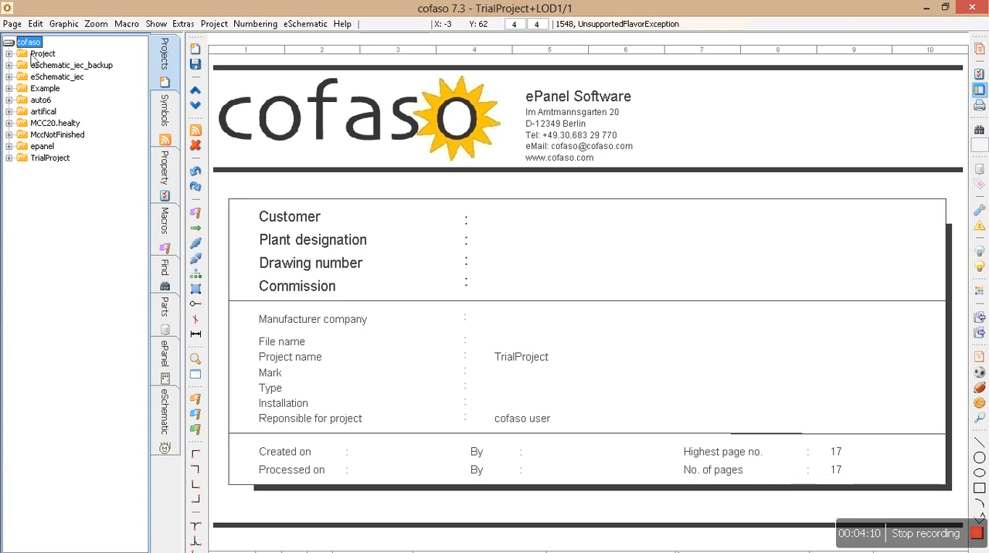
click(28, 42)
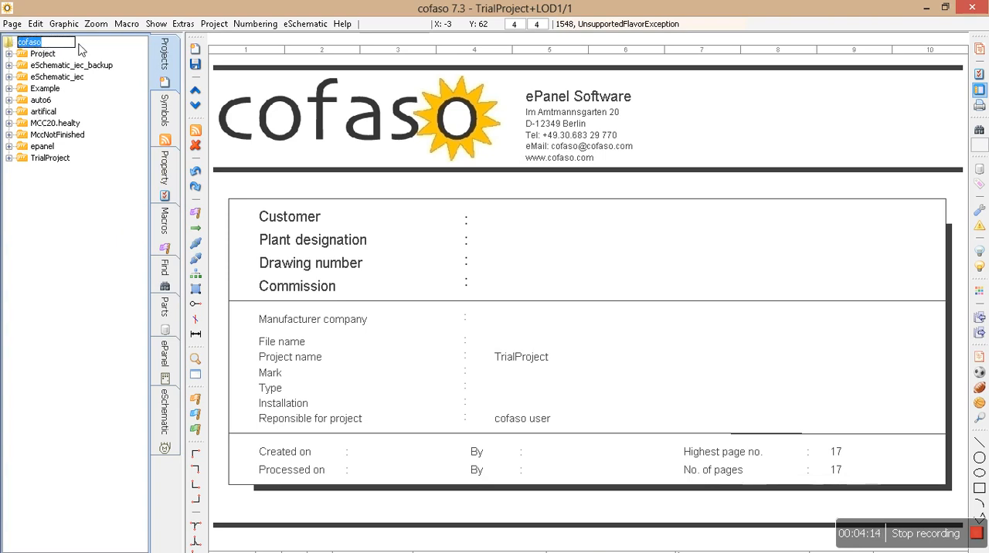
click(49, 54)
click(35, 43)
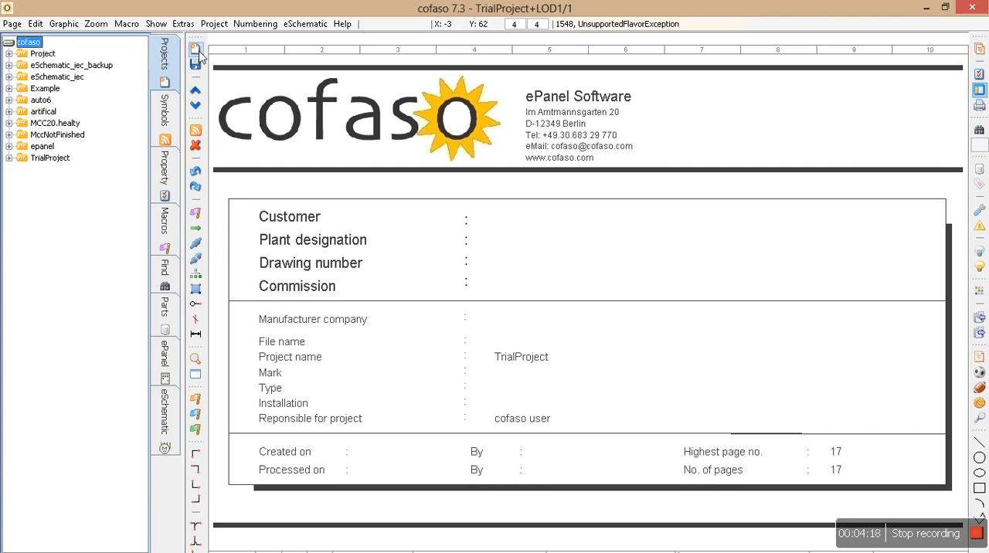
right_click(34, 46)
mouse_move(55, 55)
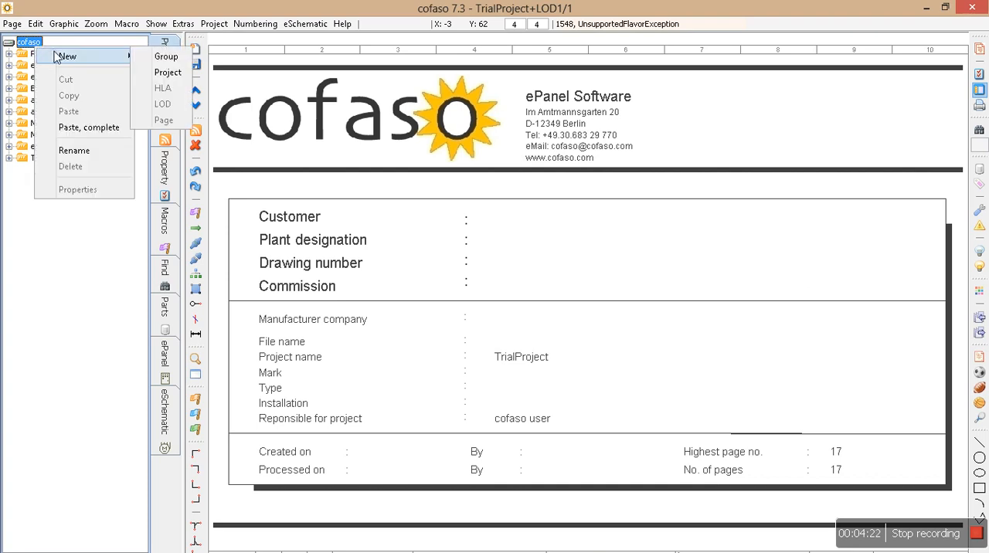
right_click(29, 43)
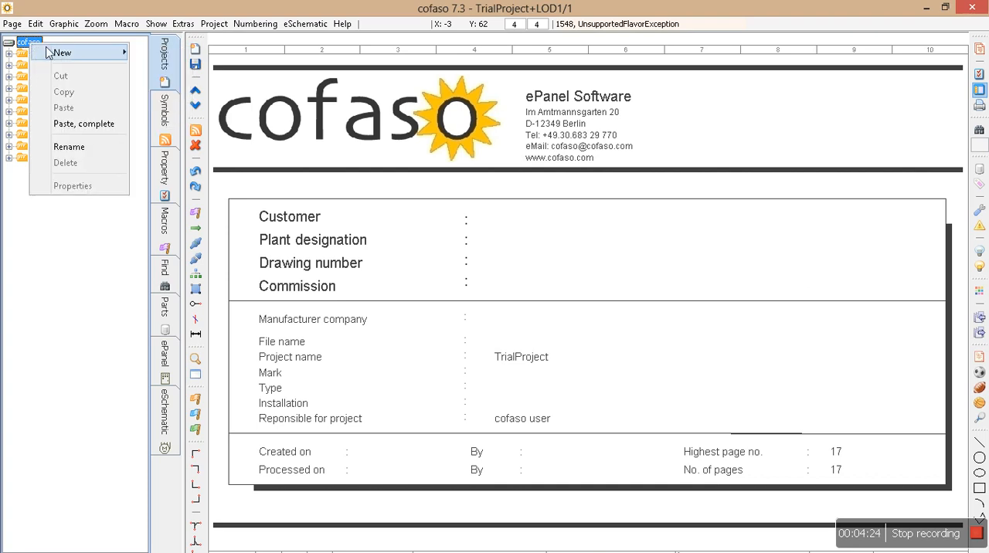
mouse_move(48, 53)
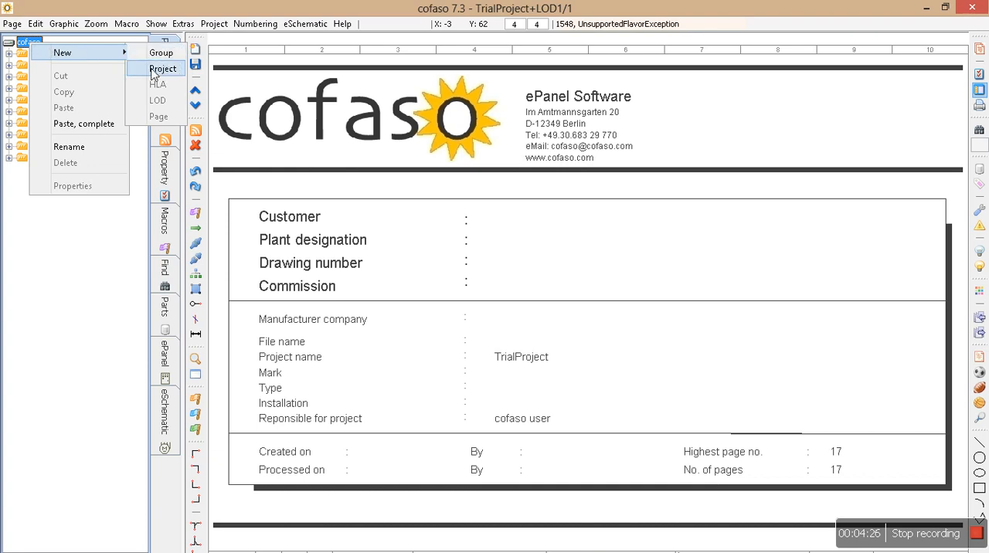
click(108, 260)
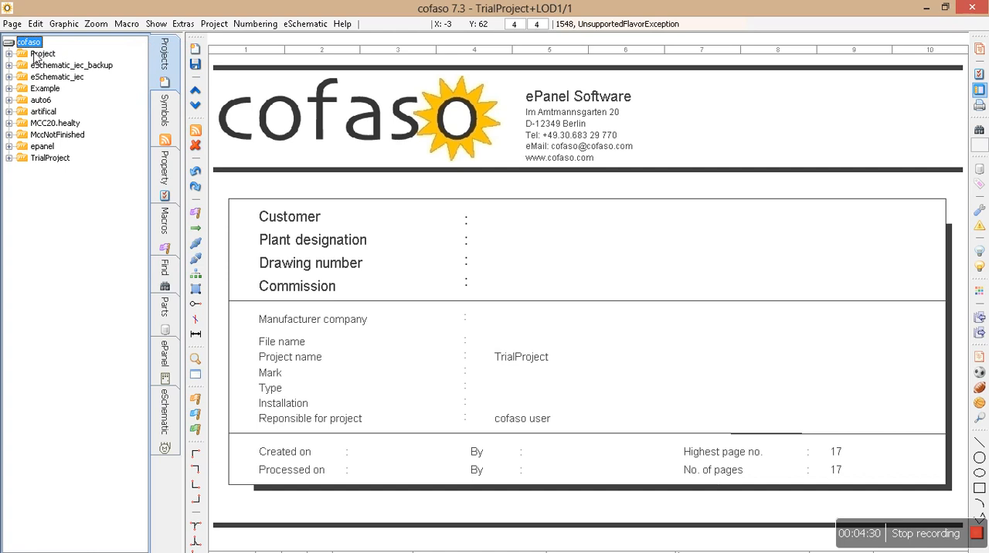
Start a new project and name it cofasoTrial
click(195, 51)
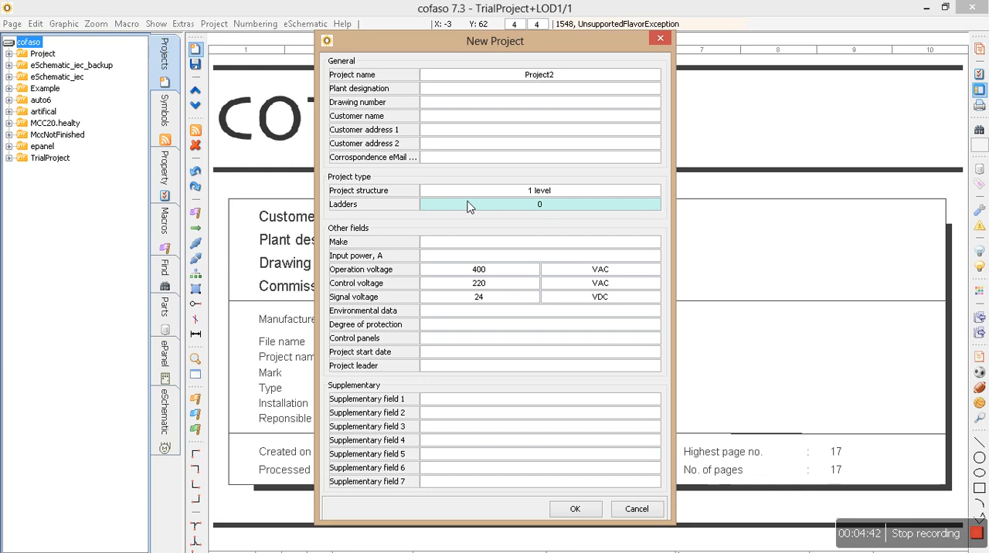
click(575, 82)
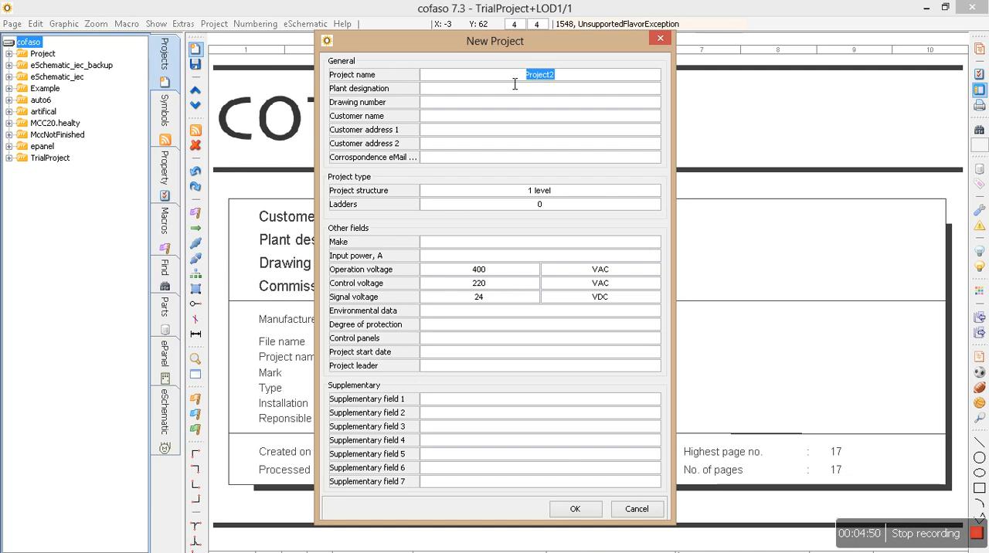
text(cofasoTrial)
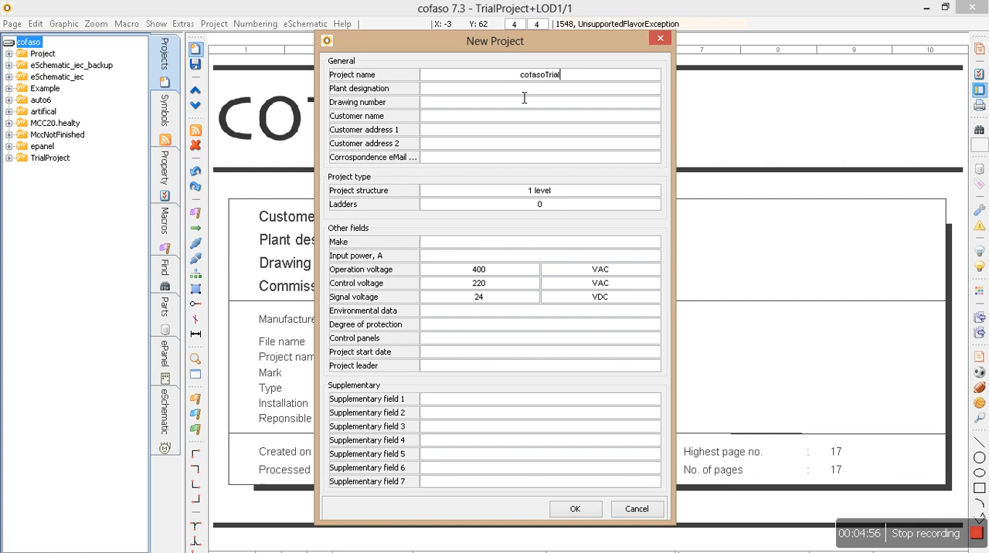
click(493, 90)
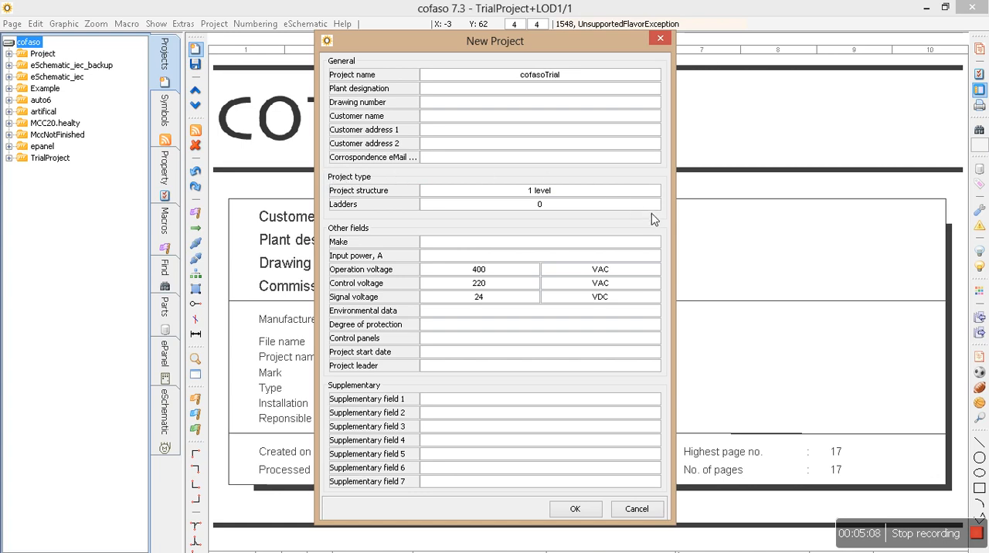
Choose 1 level as the new project's structure, with 0 ladders
click(545, 191)
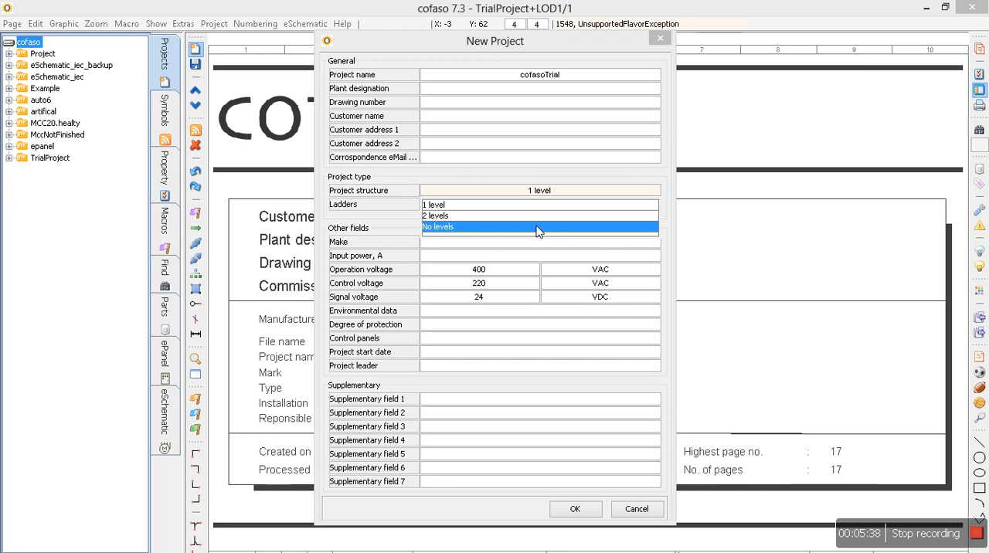
click(497, 206)
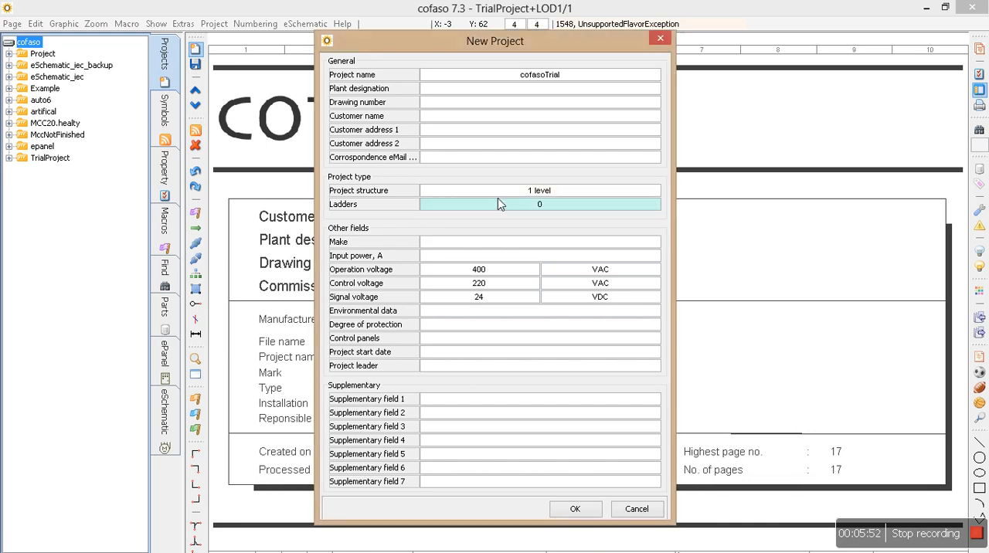
click(498, 192)
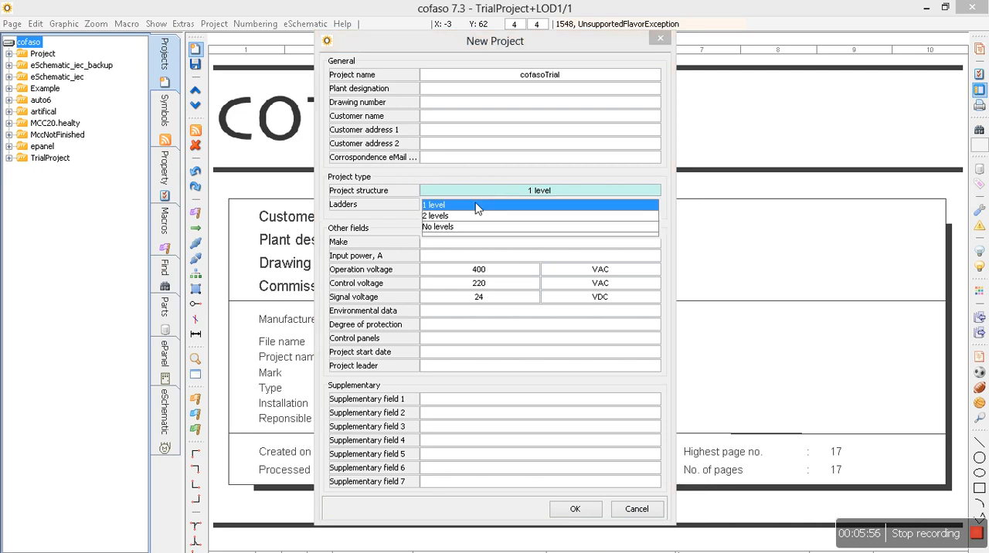
click(477, 206)
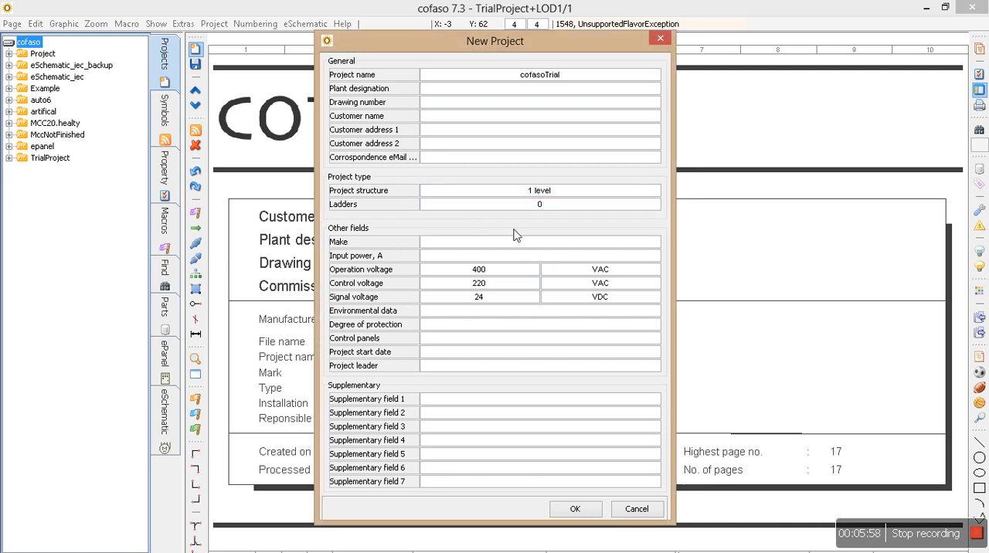
click(540, 203)
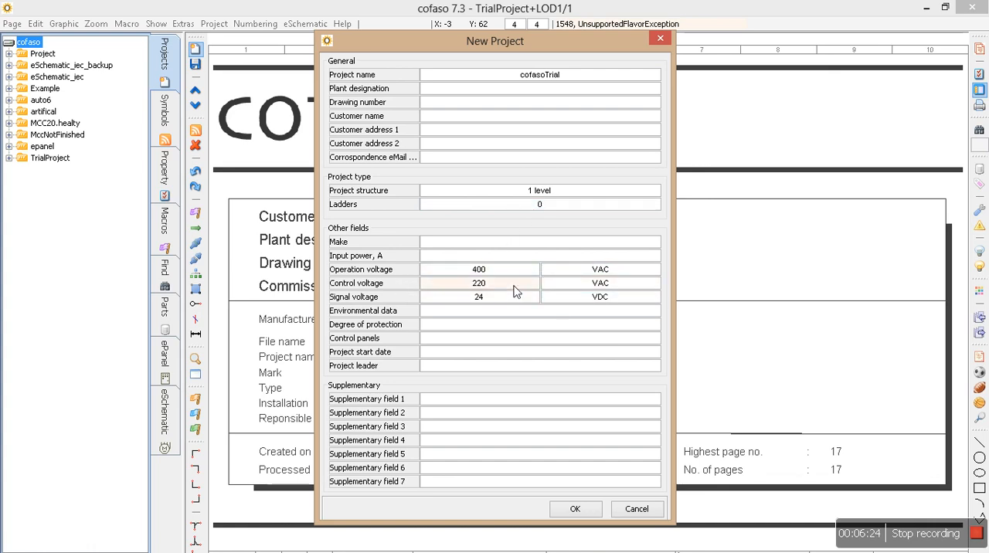
Try 440 and 230 as the new project's operation voltage, and set it back to 400
scroll(495, 276, down, 1)
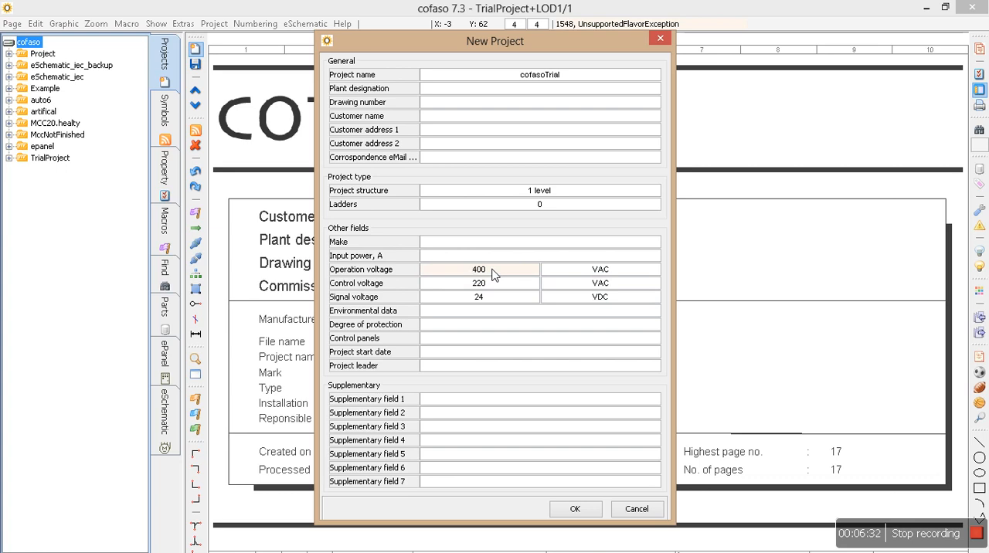
scroll(496, 276, up, 1)
click(495, 276)
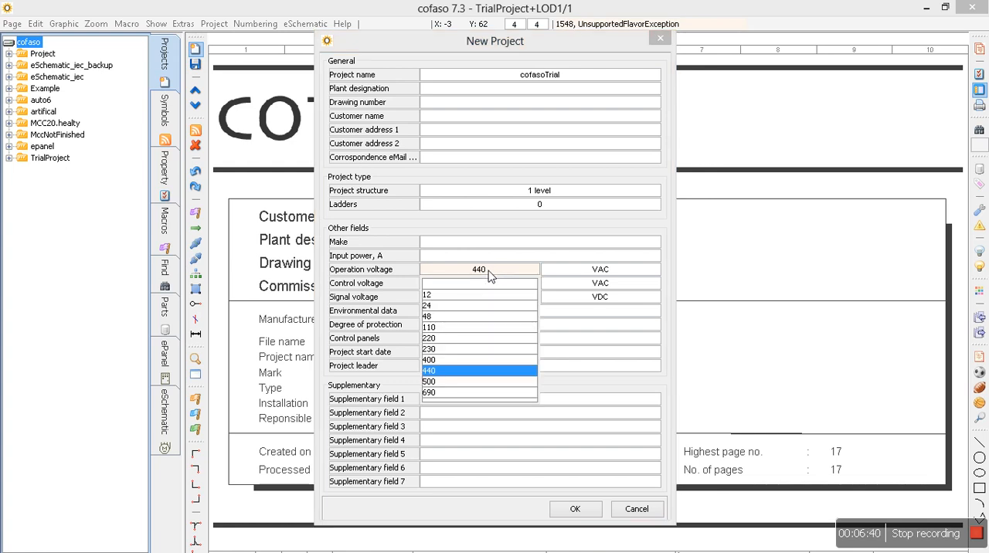
click(470, 351)
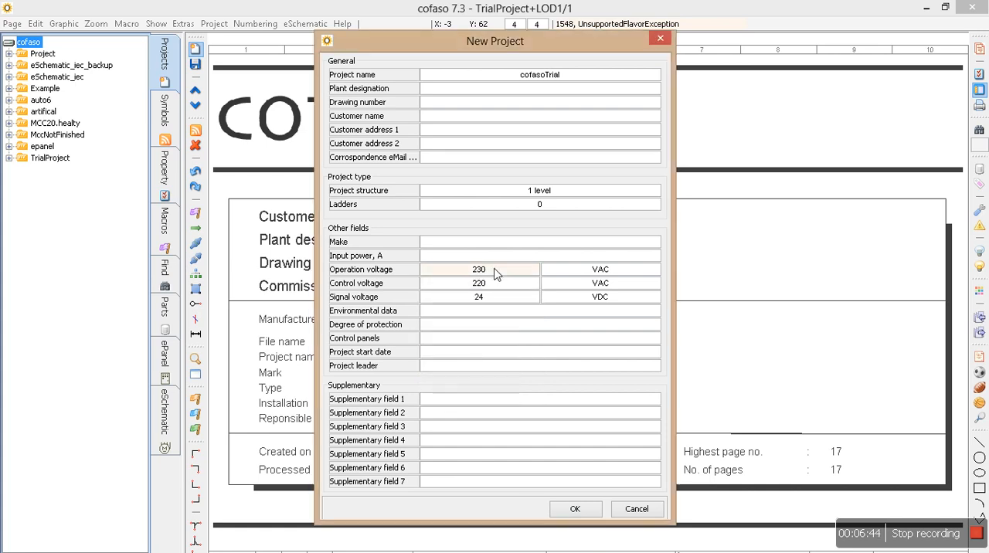
click(497, 272)
click(453, 359)
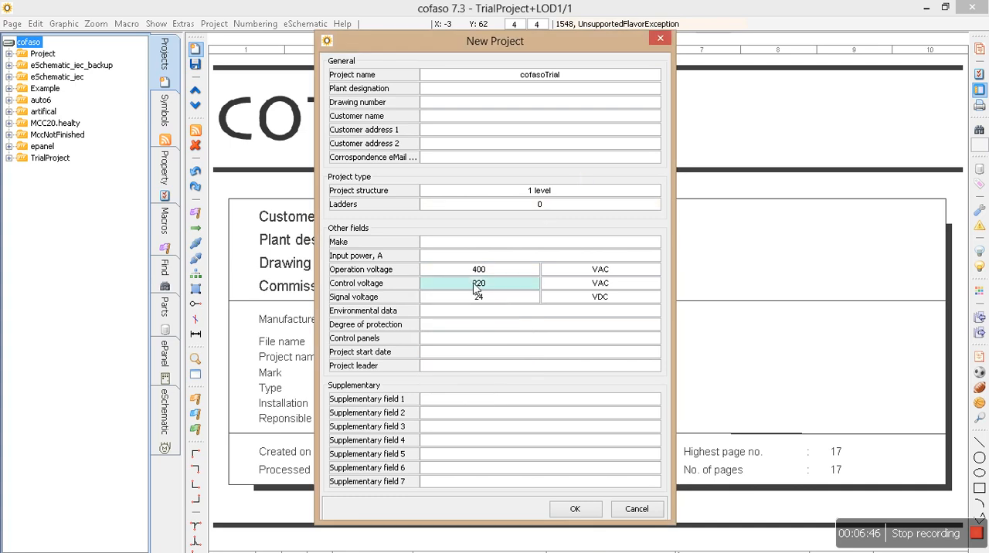
scroll(473, 285, up, 3)
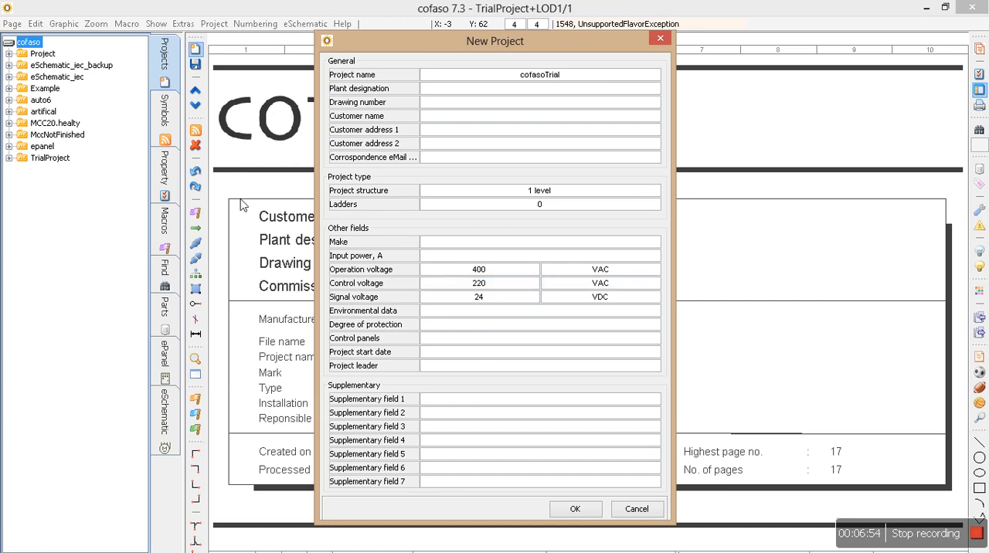
Reposition and enlarge the New Project dialog, and confirm it to create the cofasoTrial project
drag(453, 41, 477, 2)
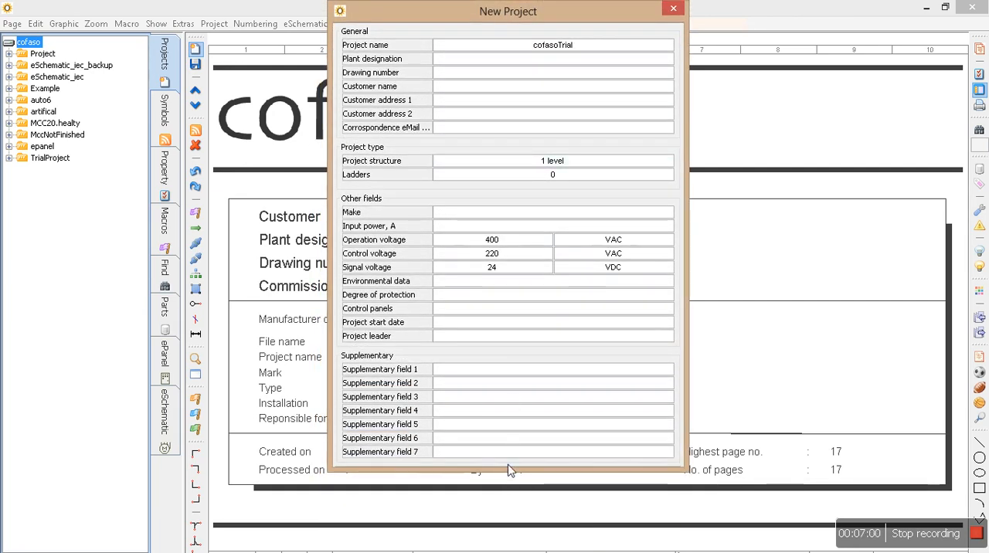
drag(508, 470, 496, 504)
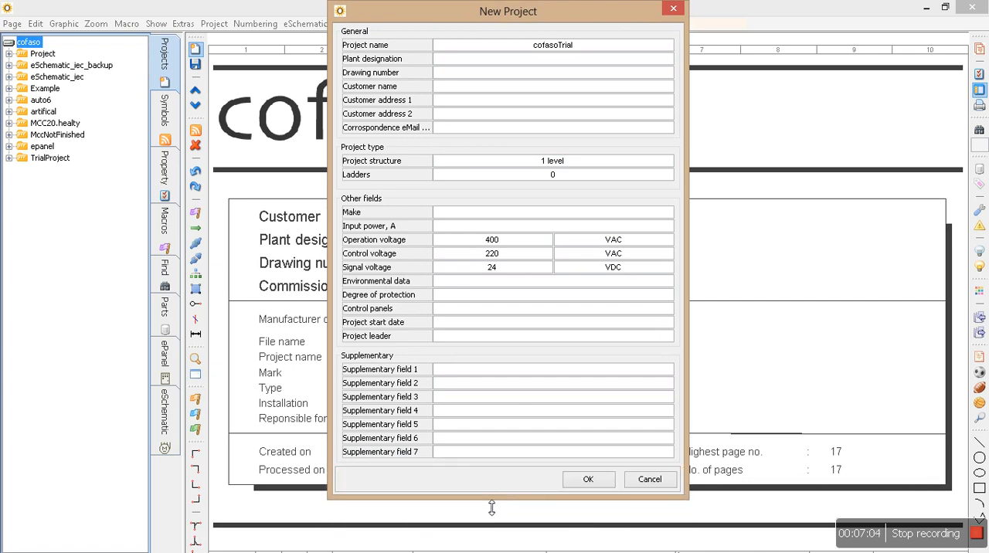
click(588, 479)
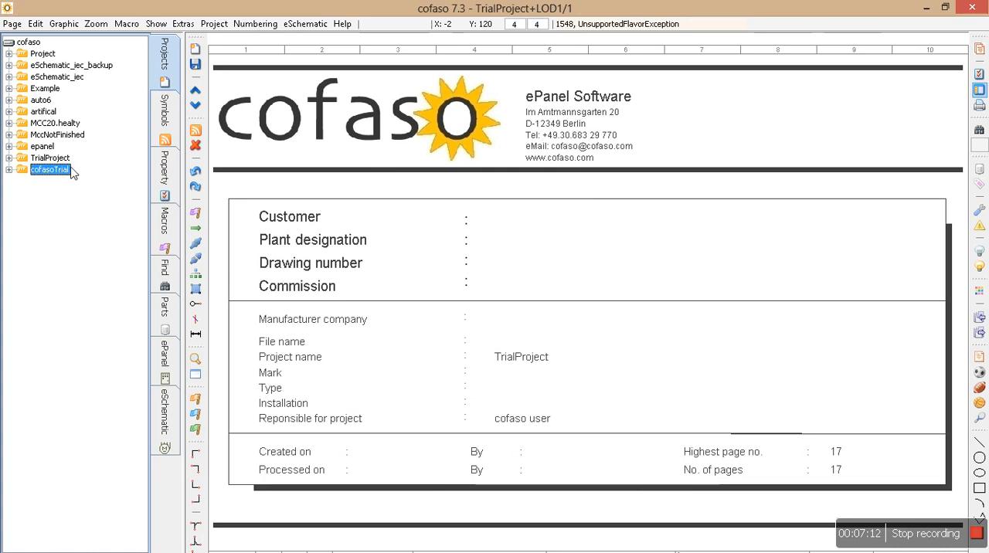
Add a location named LOD1 with its first page to cofasoTrial, and show the whole page
click(198, 51)
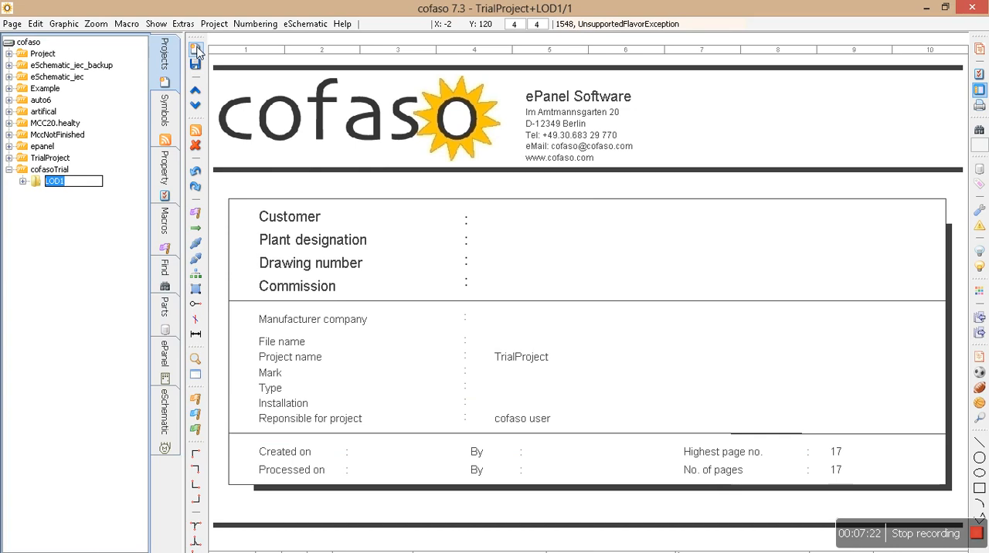
key(Return)
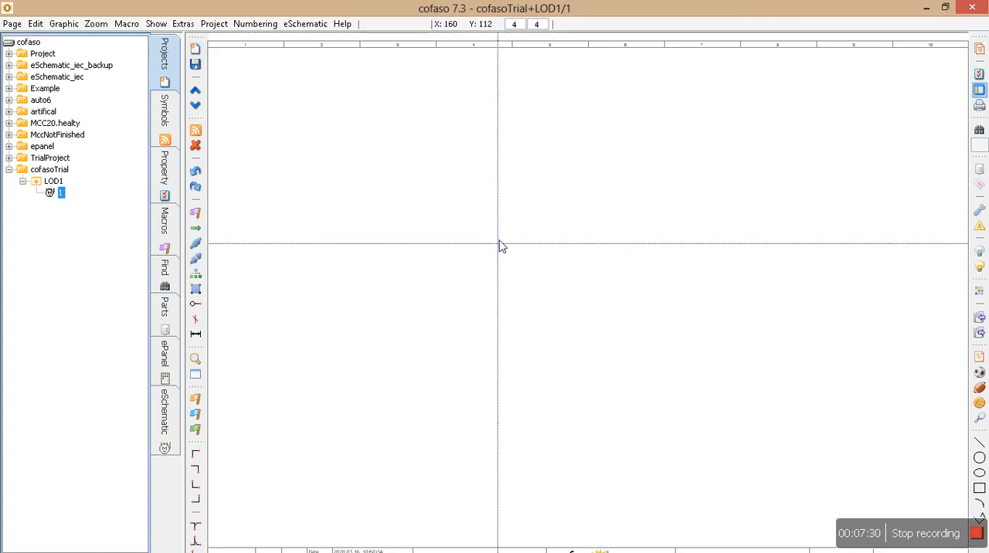
scroll(501, 251, down, 1)
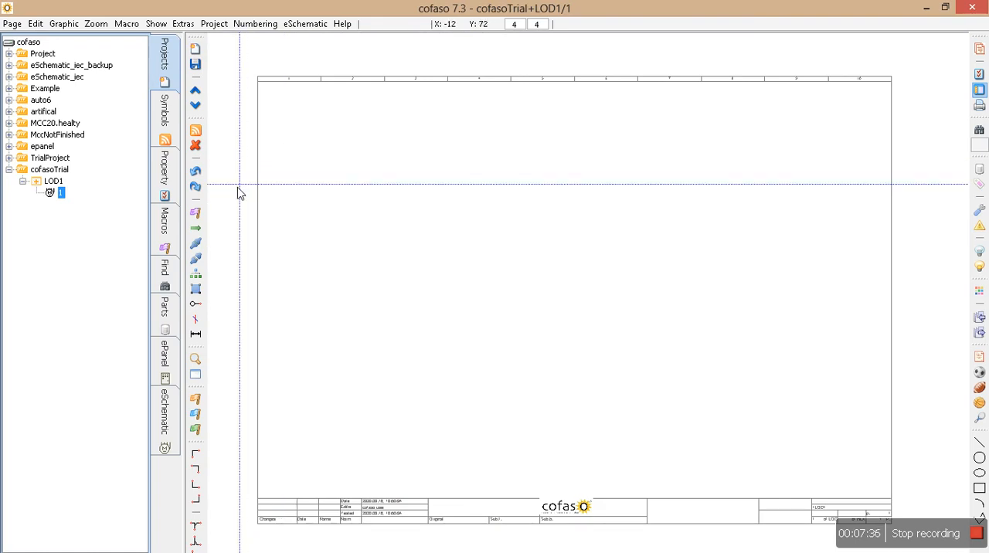
Search the iec symbol library for "motor"
click(167, 122)
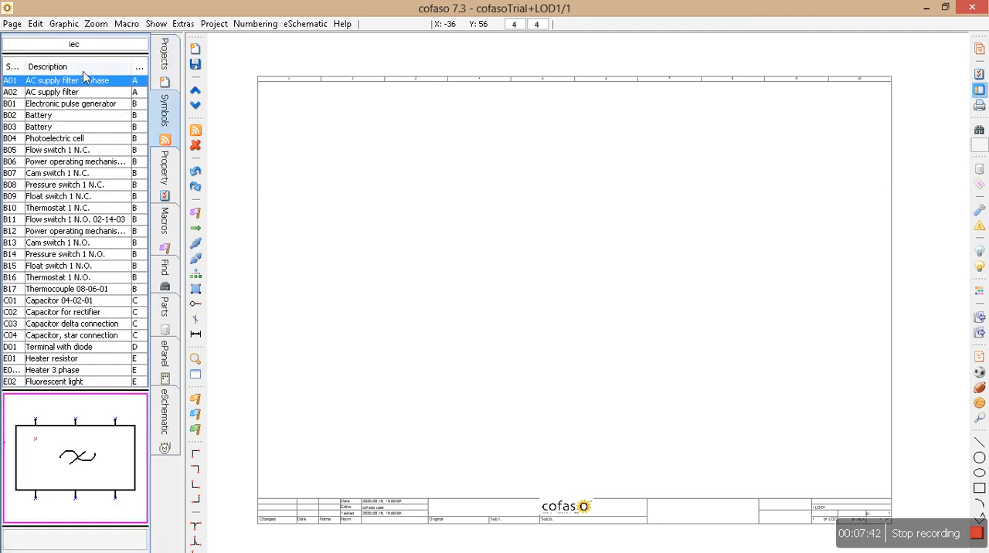
click(81, 48)
click(35, 78)
click(47, 546)
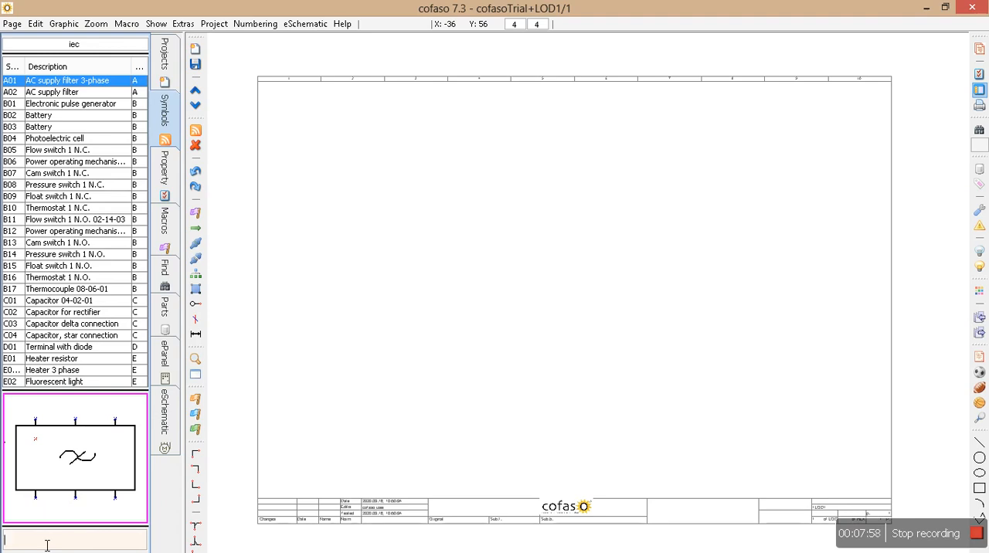
text(motor)
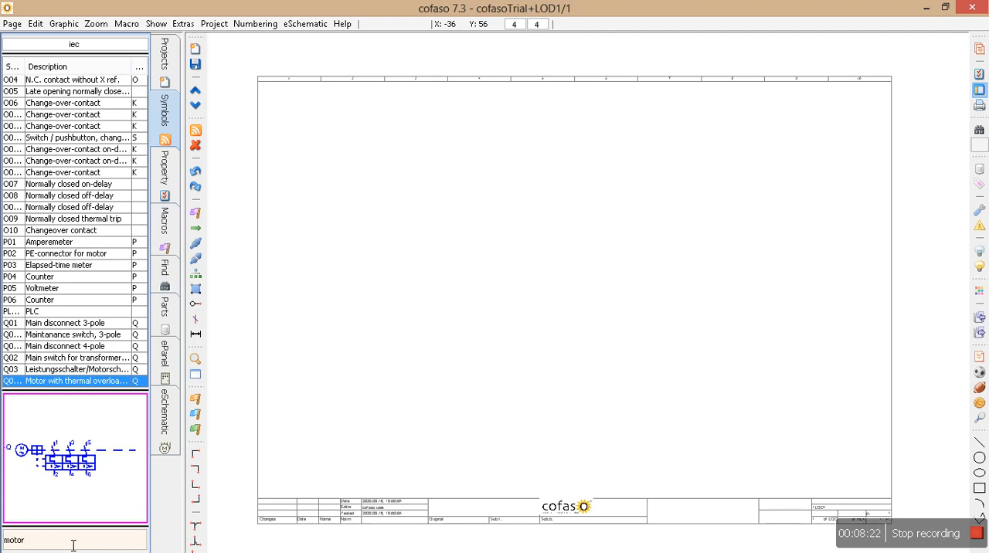
Step through the matching motor symbols to the three-phase induction motor M06
key(Return)
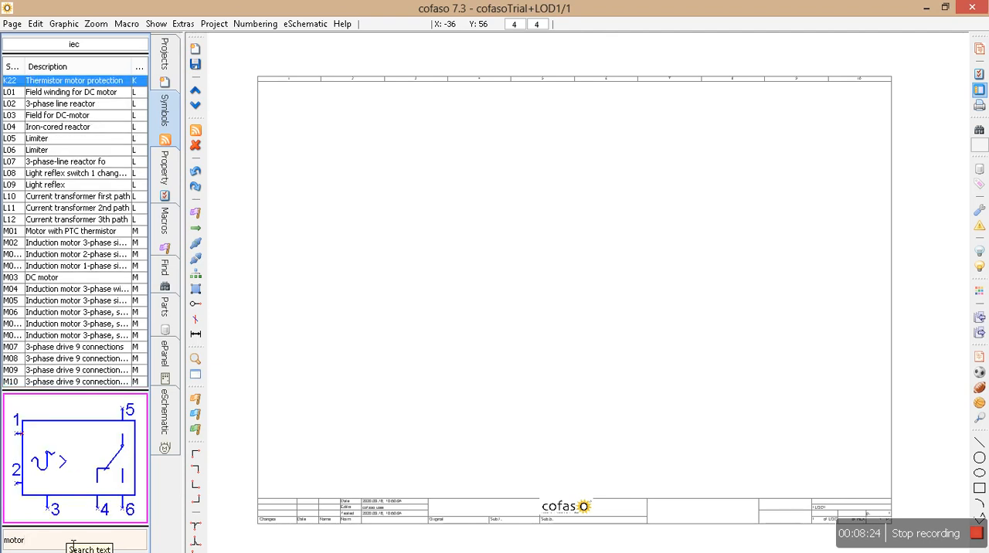
key(Return)
key(Return)
key(Return)
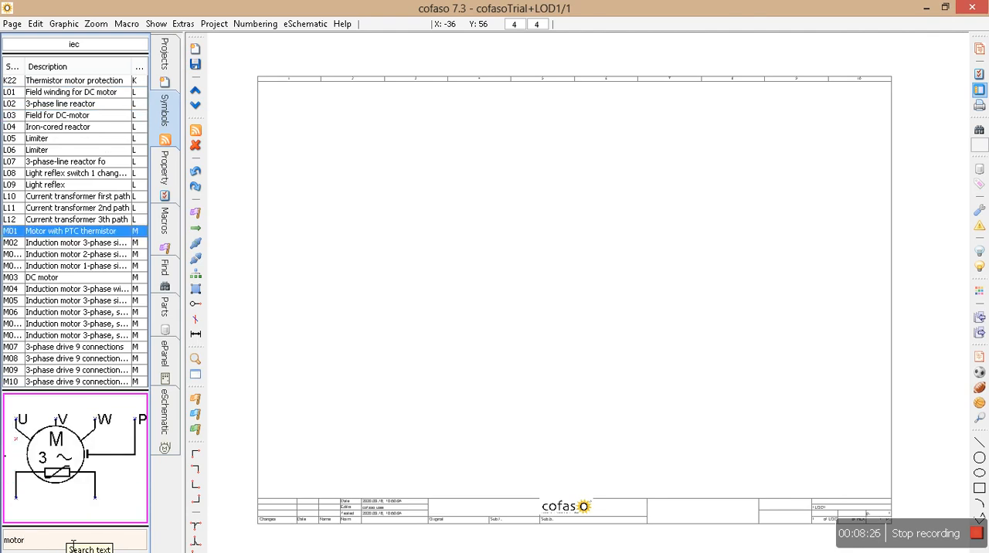
key(Return)
key(Return)
key(Return)
key(Return)
key(Return)
key(Return)
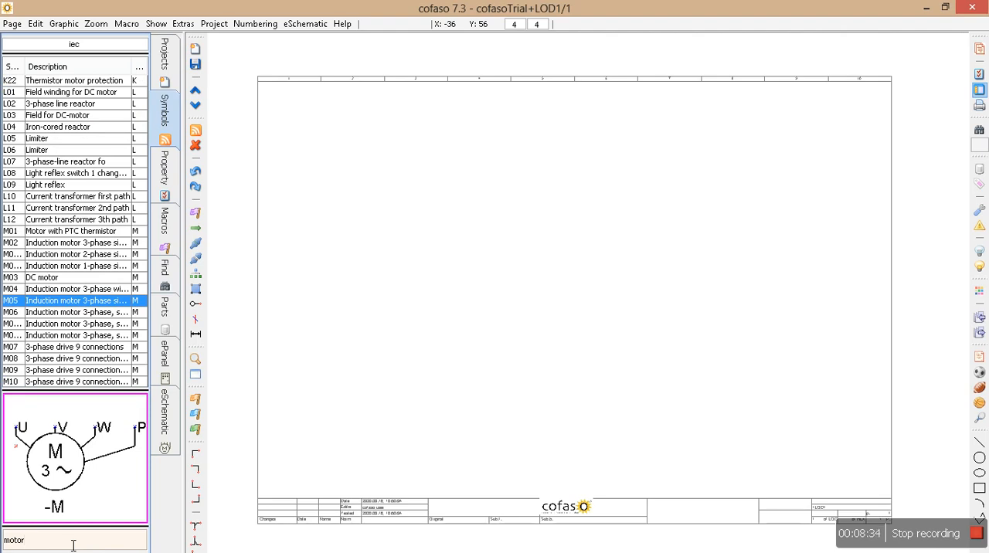
key(Down)
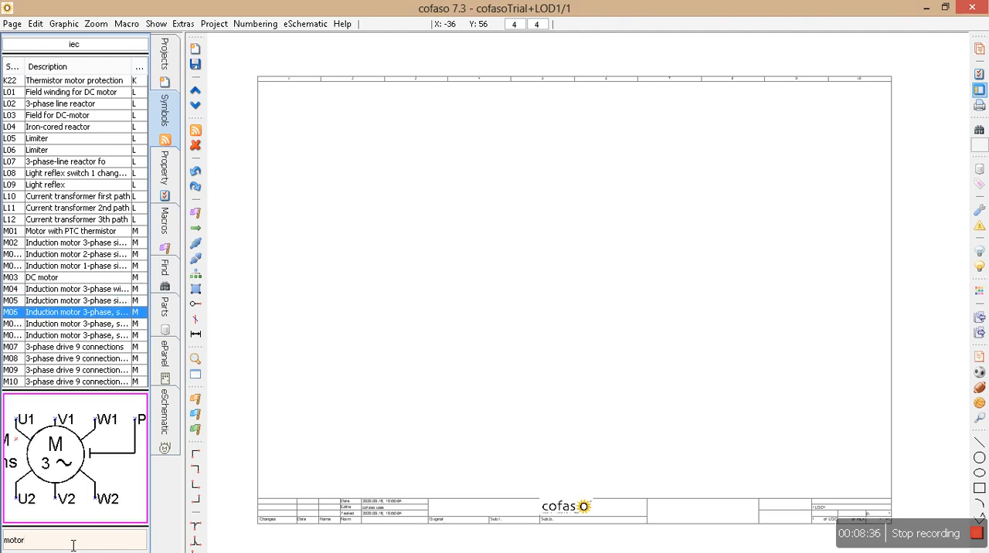
Step forward through the remaining "motor" matches in the symbol list as far as symbol Q07
key(Down)
key(Down)
key(End)
key(Return)
key(Return)
key(Return)
key(Return)
key(Return)
key(Return)
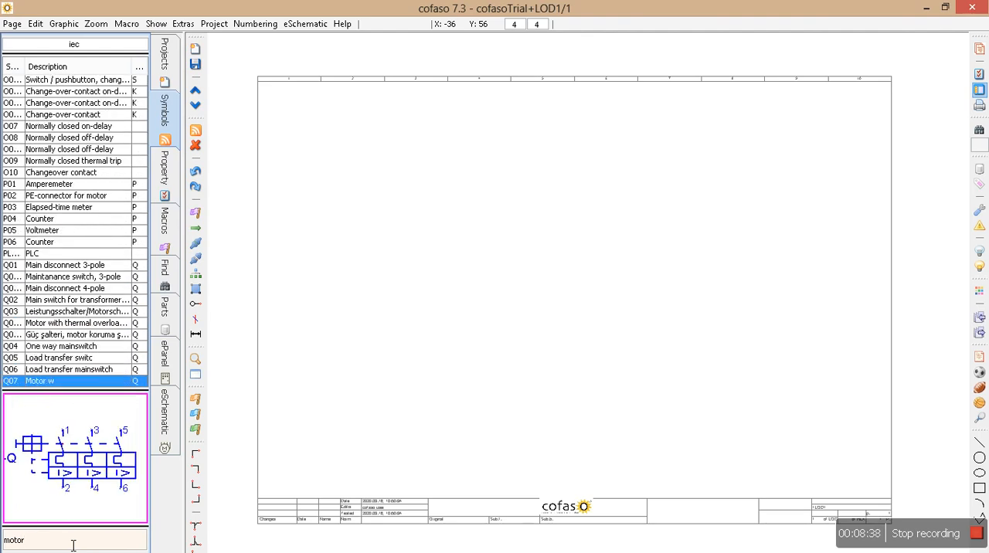
key(Return)
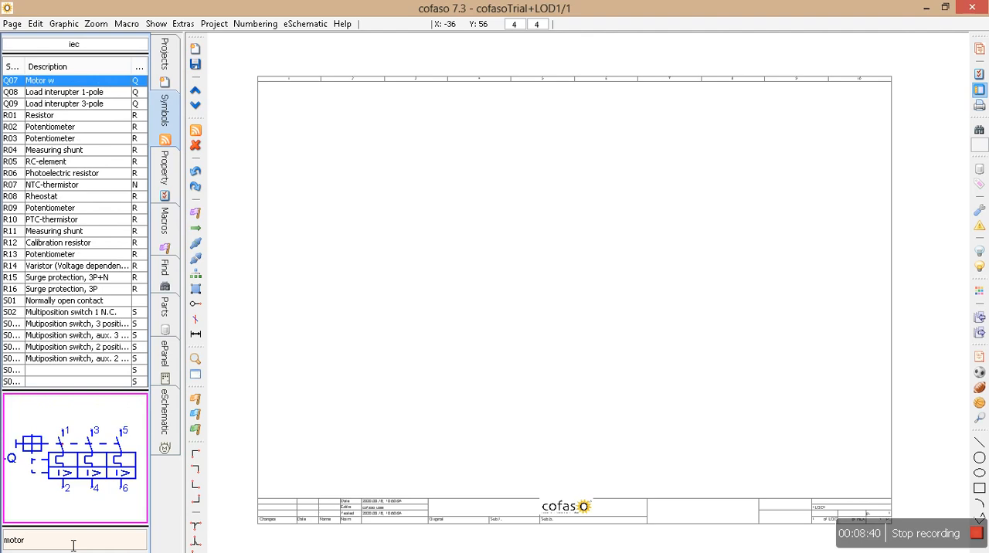
Browse onward through the resistor and switch symbols in the iec library to push button S53
double_click(73, 546)
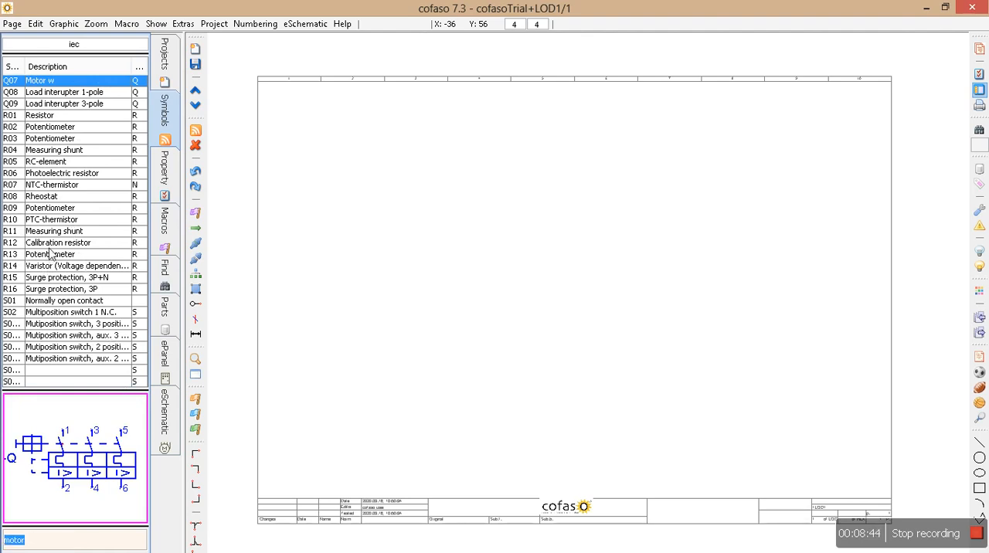
key(Return)
key(Return)
key(Return)
key(Return)
key(Return)
key(Return)
key(Return)
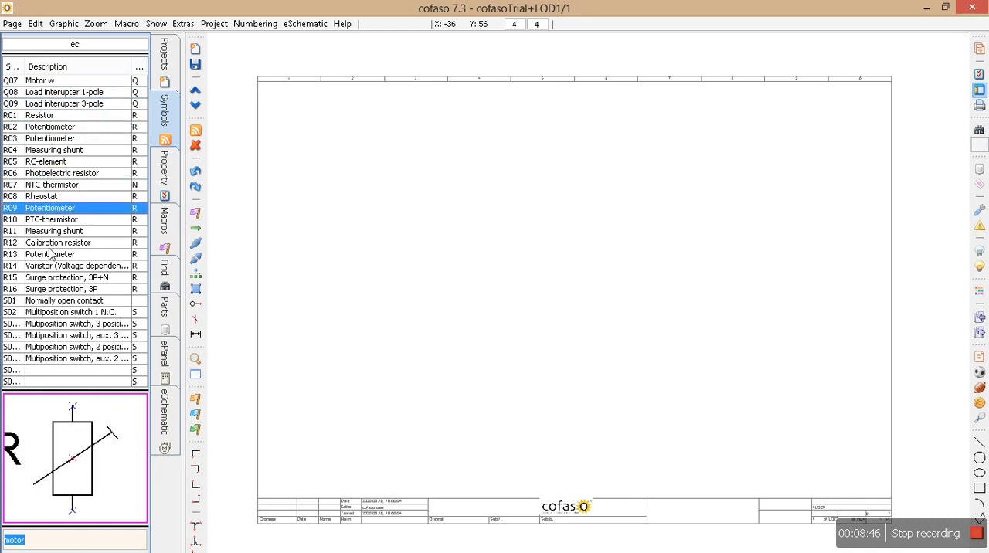
key(Return)
key(Return)
key(Return)
key(Return)
key(Return)
key(Return)
key(Return)
key(Return)
key(Return)
key(Return)
key(Return)
key(Return)
key(Return)
key(Return)
key(Return)
key(Return)
key(Return)
key(Return)
key(Return)
key(Return)
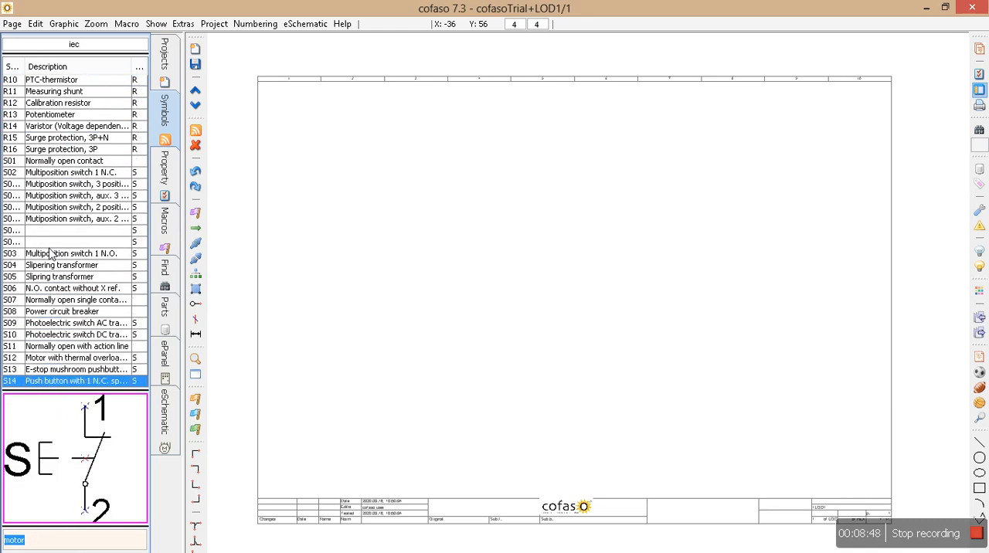
key(Return)
key(Return)
key(Return)
key(Return)
key(Return)
key(Return)
key(Return)
key(Return)
key(Return)
key(Return)
key(Return)
key(Return)
key(Return)
key(Return)
key(Return)
key(Return)
key(Return)
key(Return)
key(Return)
key(Return)
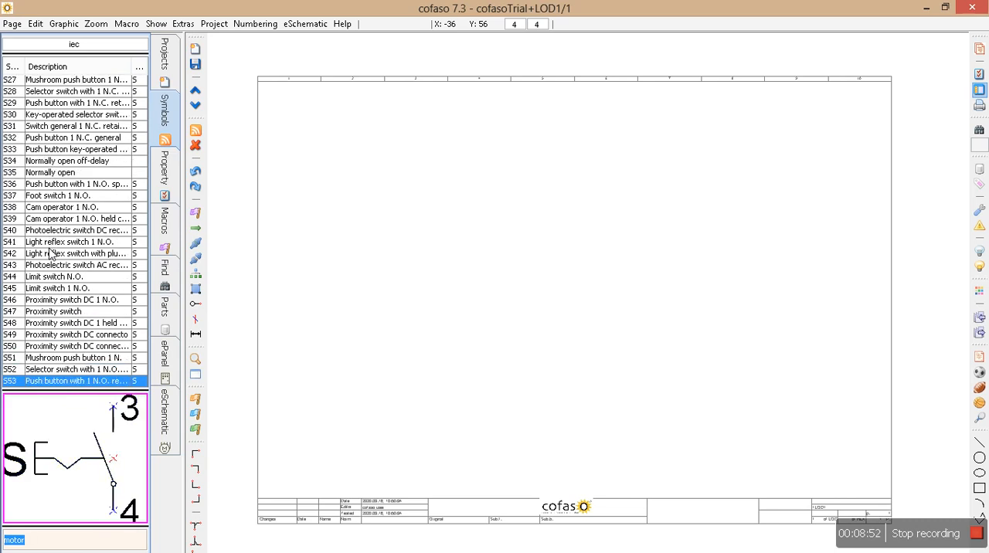
Review the "motor" matches in reverse order, from AC motor M17 back to thermistor motor protection K22
double_click(105, 537)
key(Return)
key(Return)
key(Return)
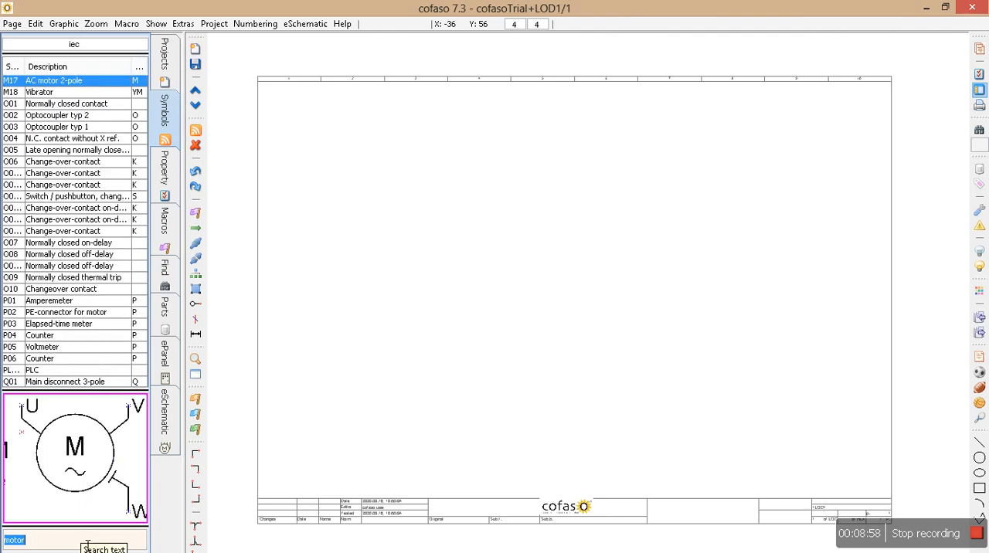
key(Return)
key(Return)
key(Return)
key(Return)
key(Return)
key(Return)
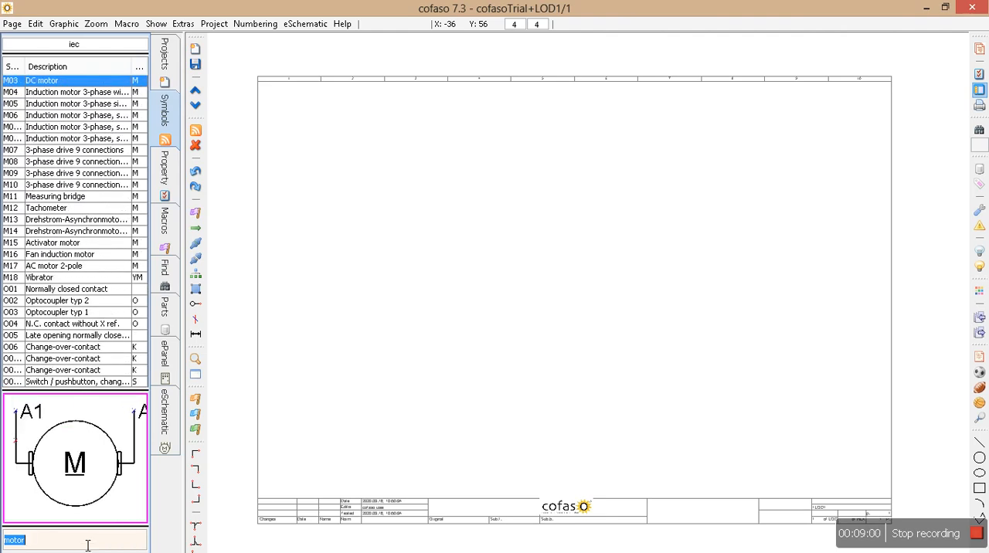
key(Return)
key(Return)
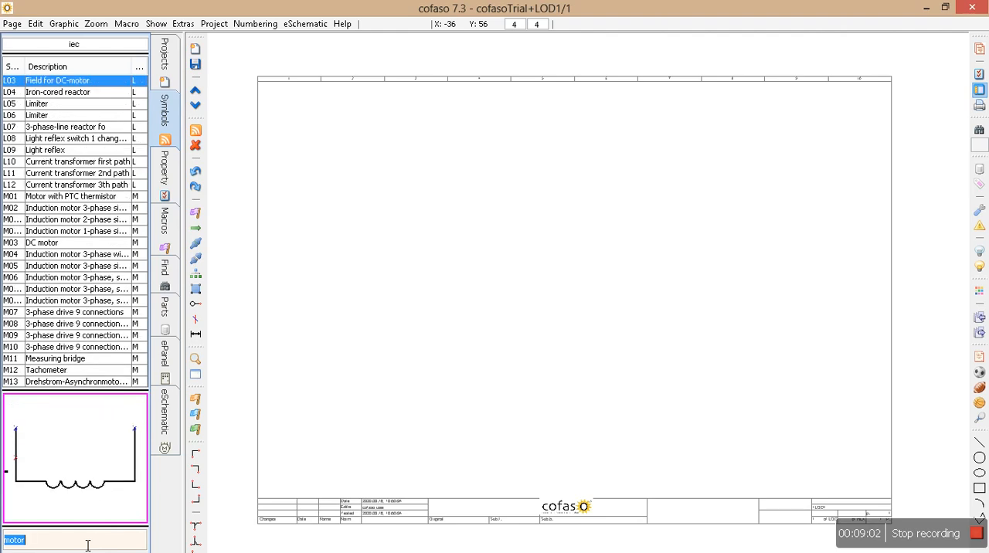
key(Return)
key(Return)
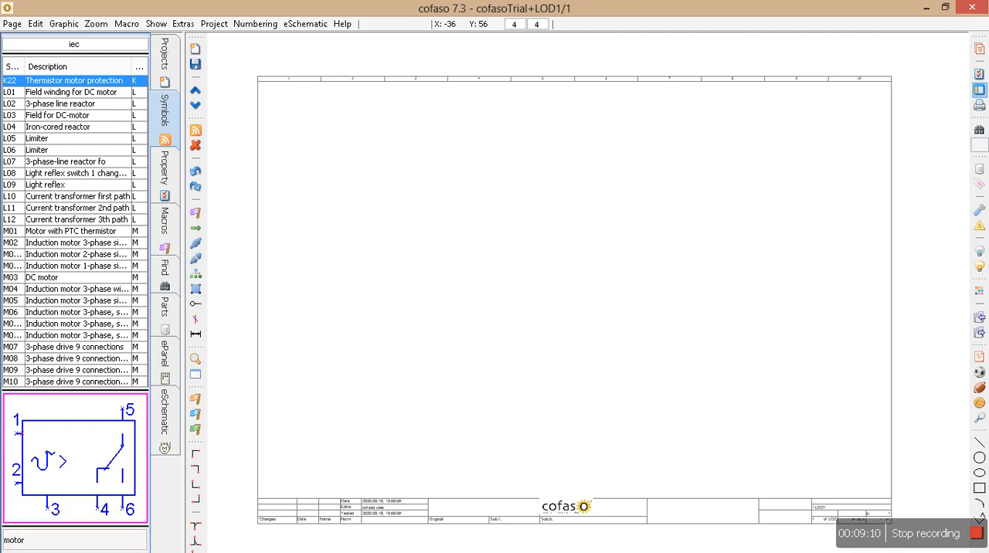
Widen the symbol name column to show full names, and find symbol M05 by searching for "m05"
drag(25, 66, 43, 66)
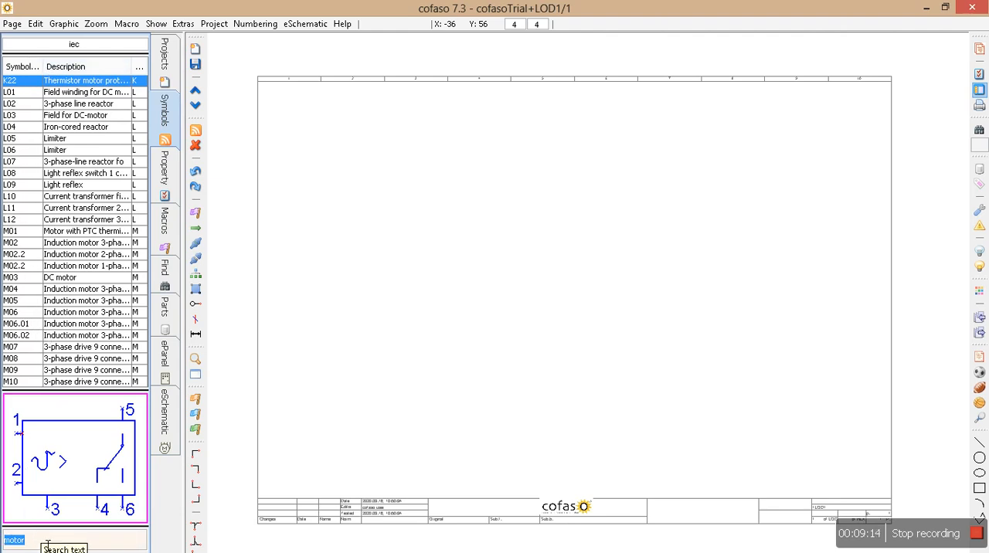
text(m05)
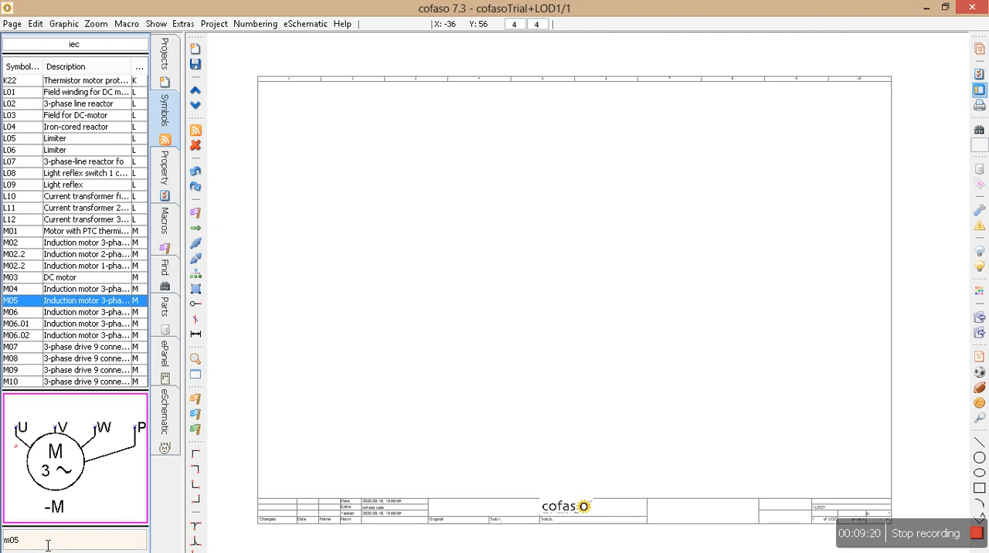
key(Return)
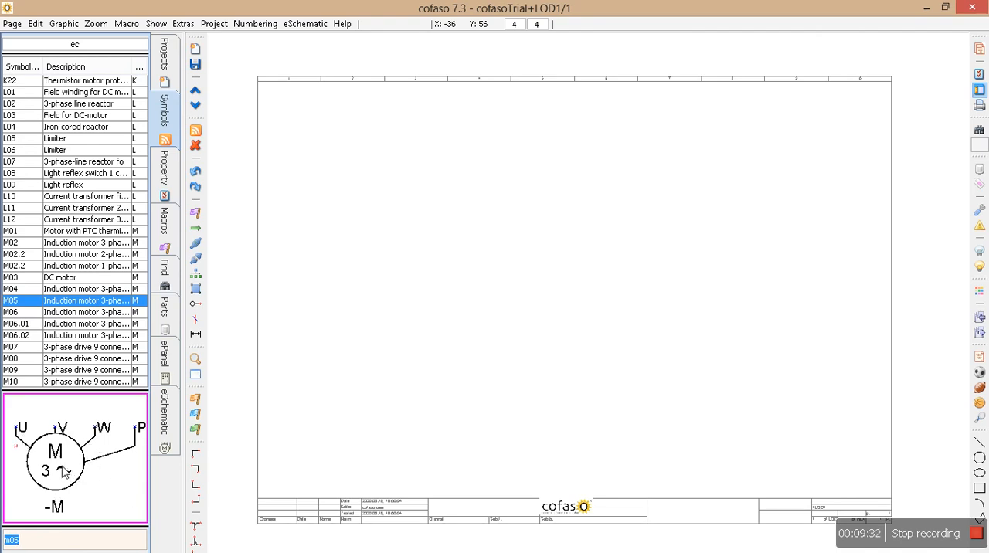
Cycle the preview of motor symbol M05 through its different orientations
scroll(65, 471, up, 1)
scroll(65, 471, down, 1)
scroll(65, 471, up, 1)
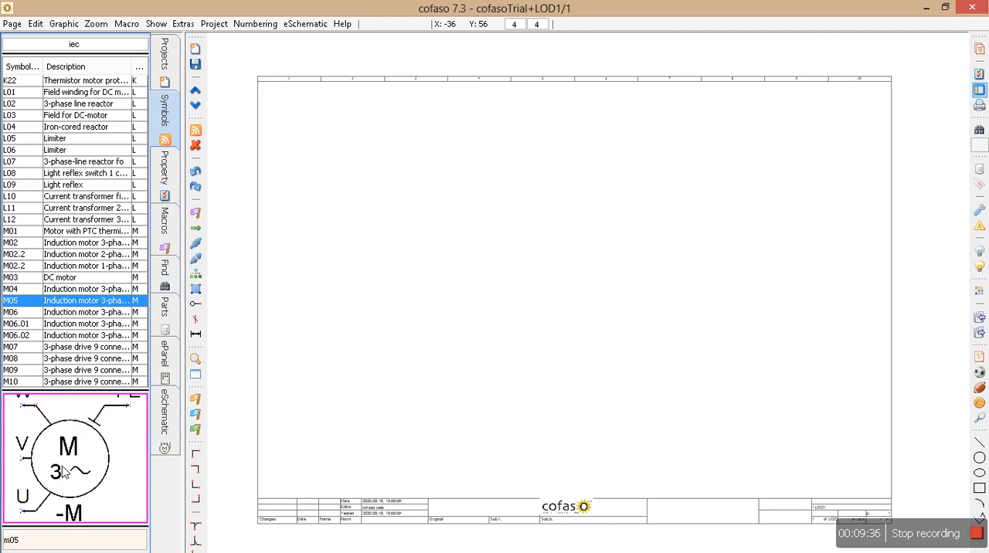
scroll(65, 471, down, 2)
scroll(64, 472, down, 3)
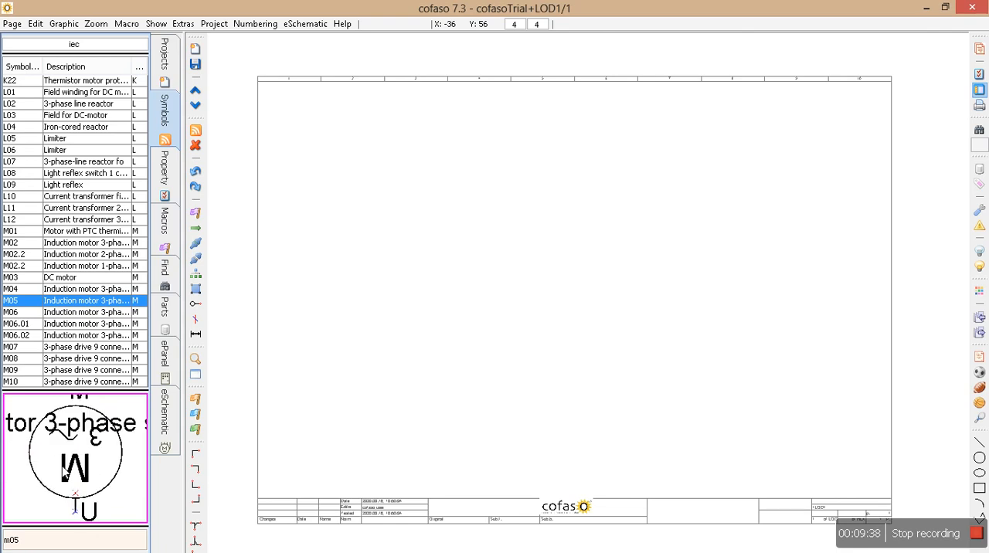
scroll(65, 473, down, 1)
scroll(65, 473, down, 2)
Pick up motor symbol M05 for placement on the page and rotate it until its U, V, W and PE terminals point upward
double_click(49, 541)
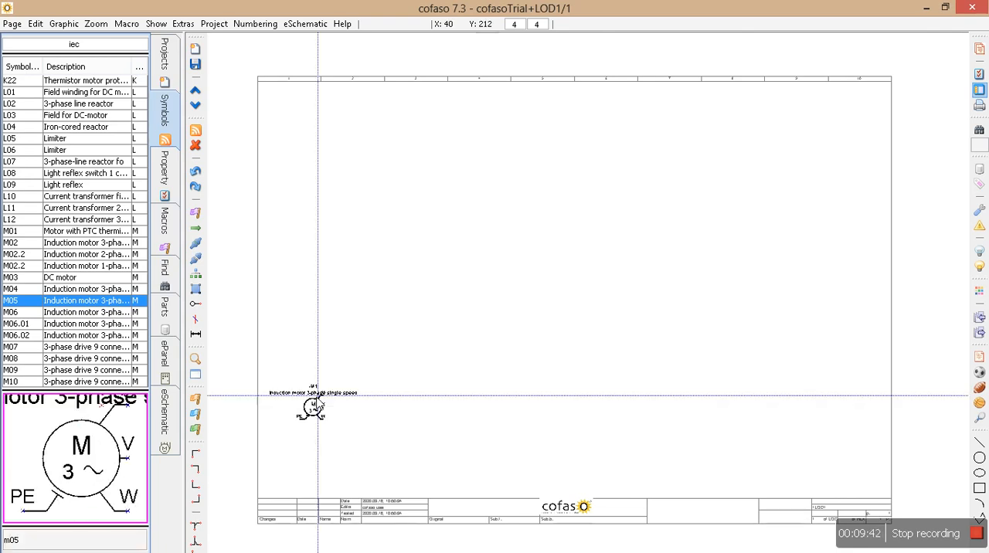
scroll(356, 341, up, 4)
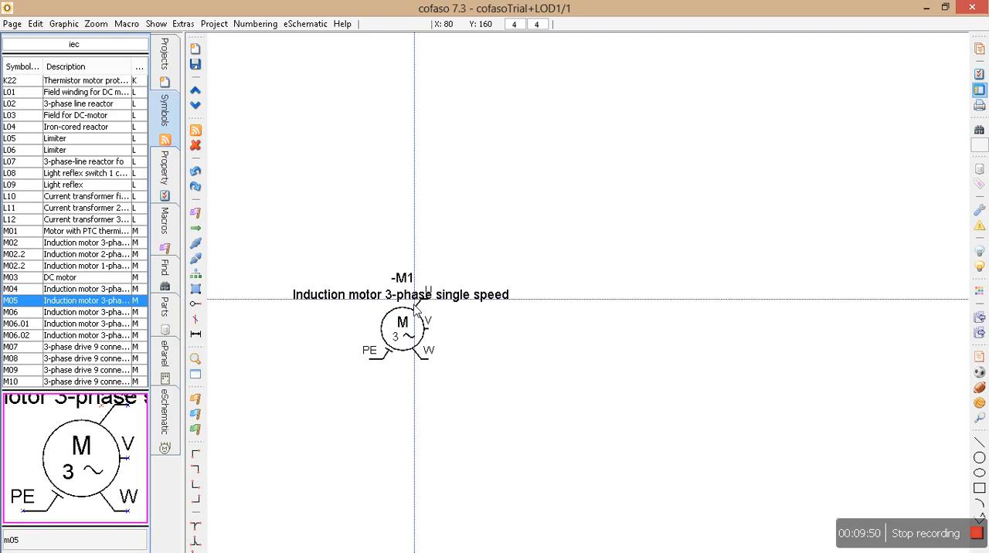
key(space)
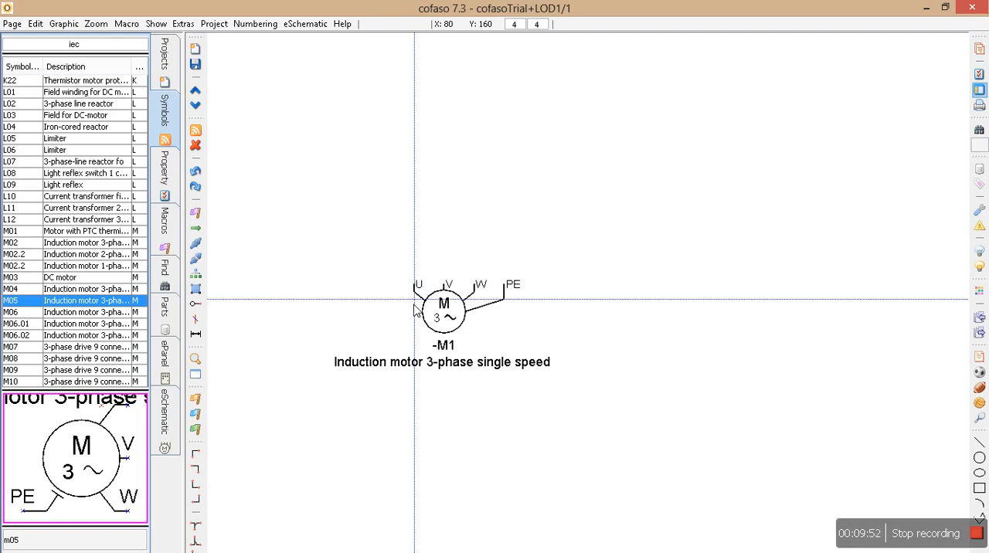
key(space)
key(space)
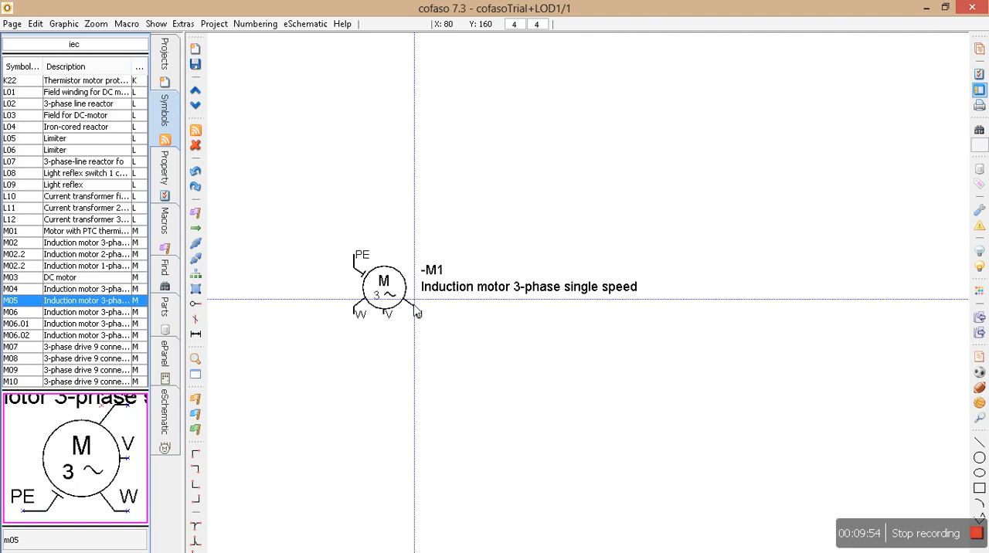
key(space)
key(space)
key(space)
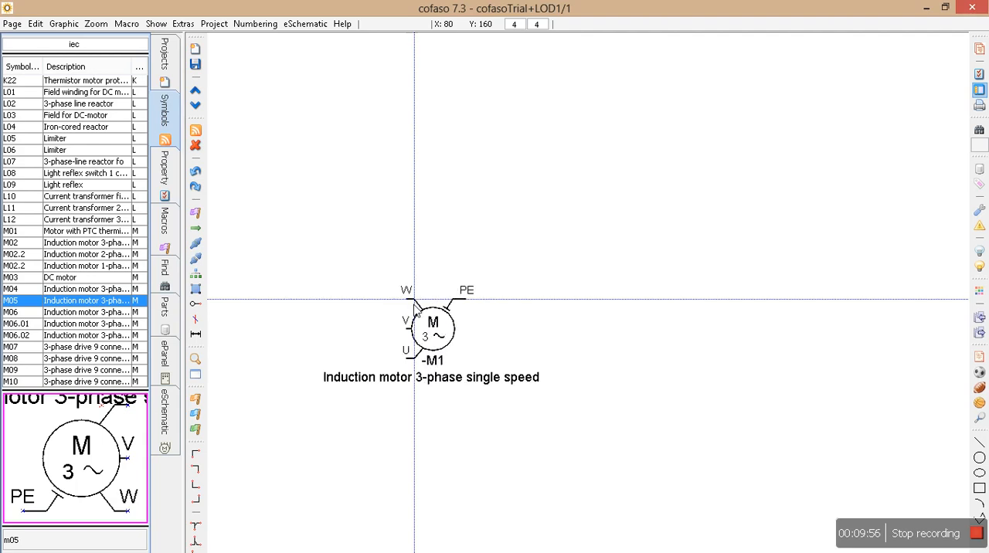
key(space)
key(space)
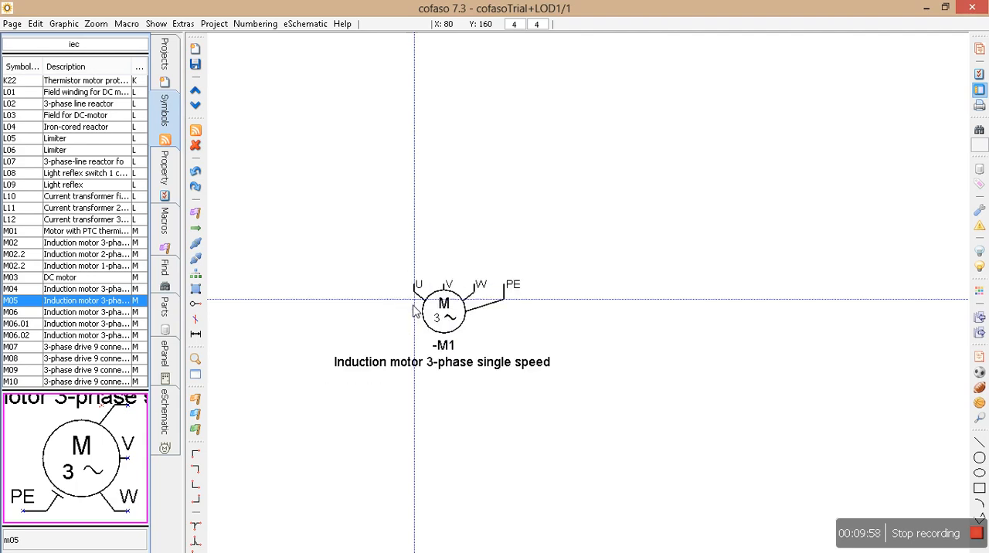
scroll(371, 340, down, 2)
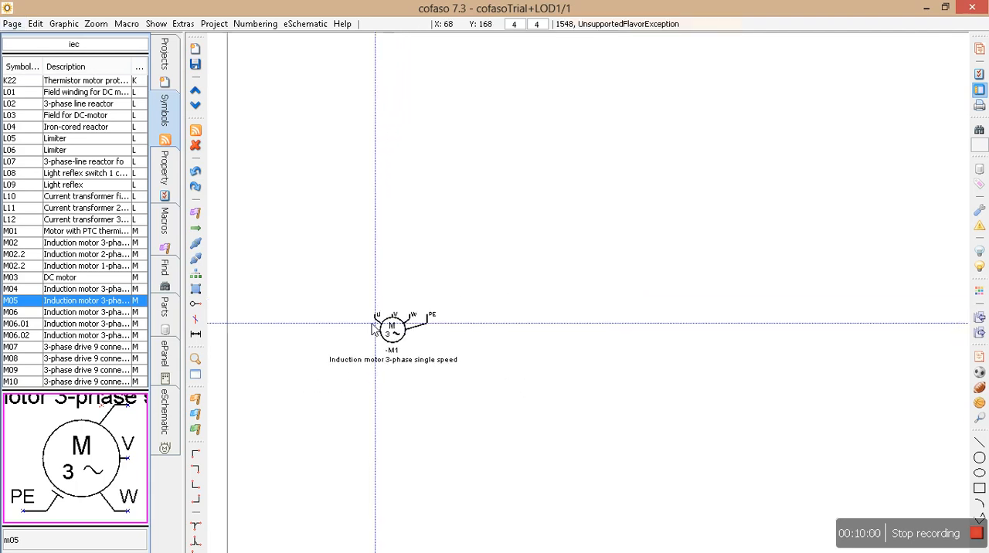
scroll(361, 333, down, 2)
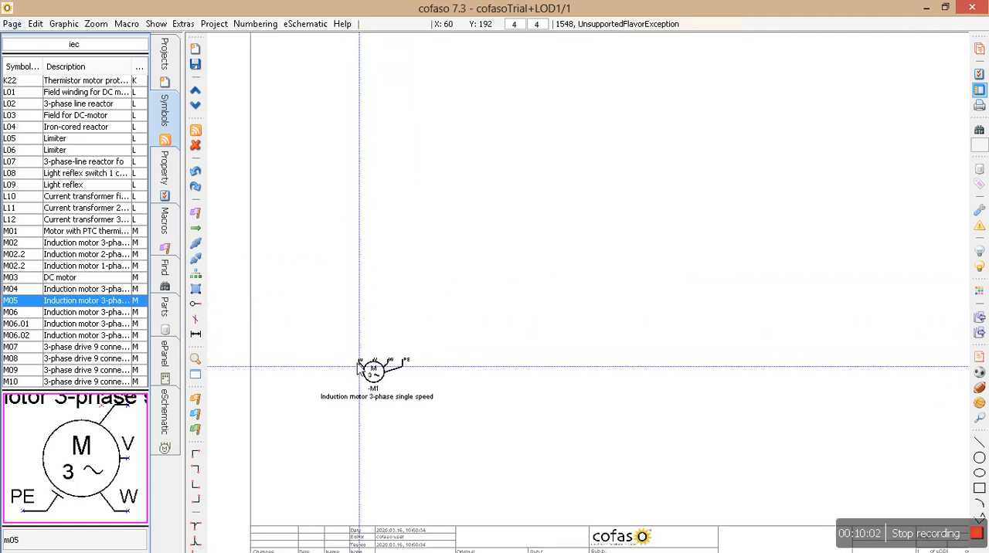
scroll(301, 324, down, 3)
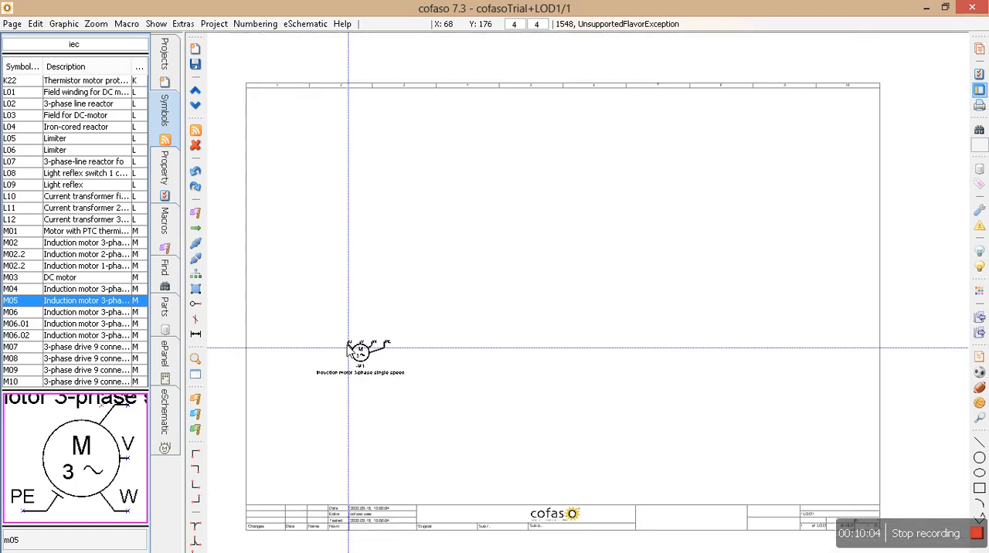